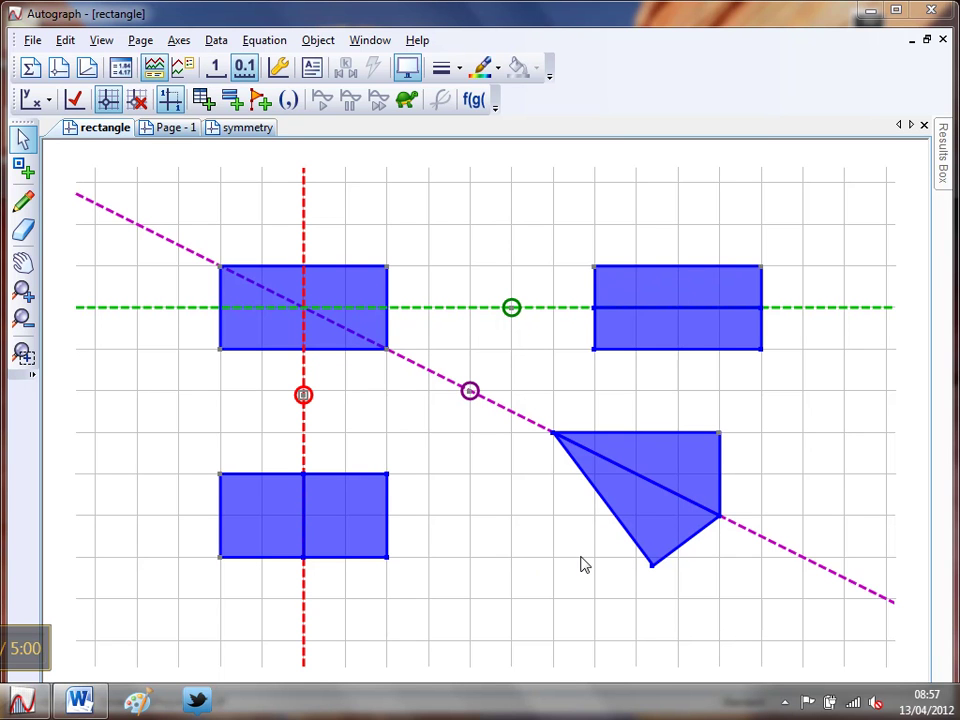
- Move the diagonal mirror line lower, leaving the vertical mirror line where it was
left_click(460, 502)
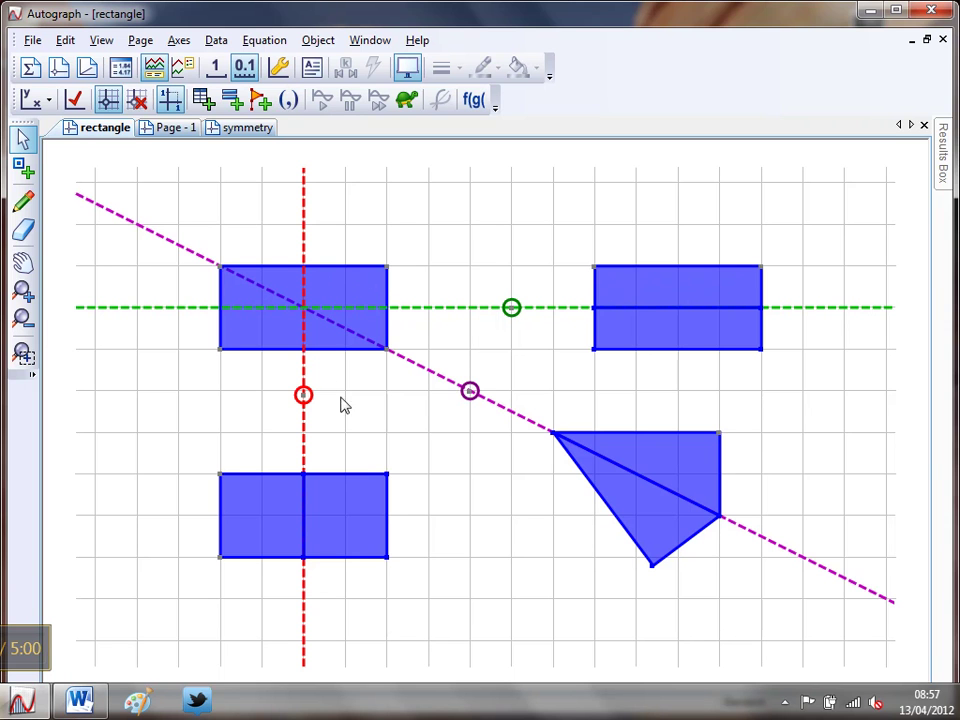
mouse_move(304, 396)
left_mouse_down()
mouse_move(332, 394)
mouse_move(303, 399)
left_mouse_up()
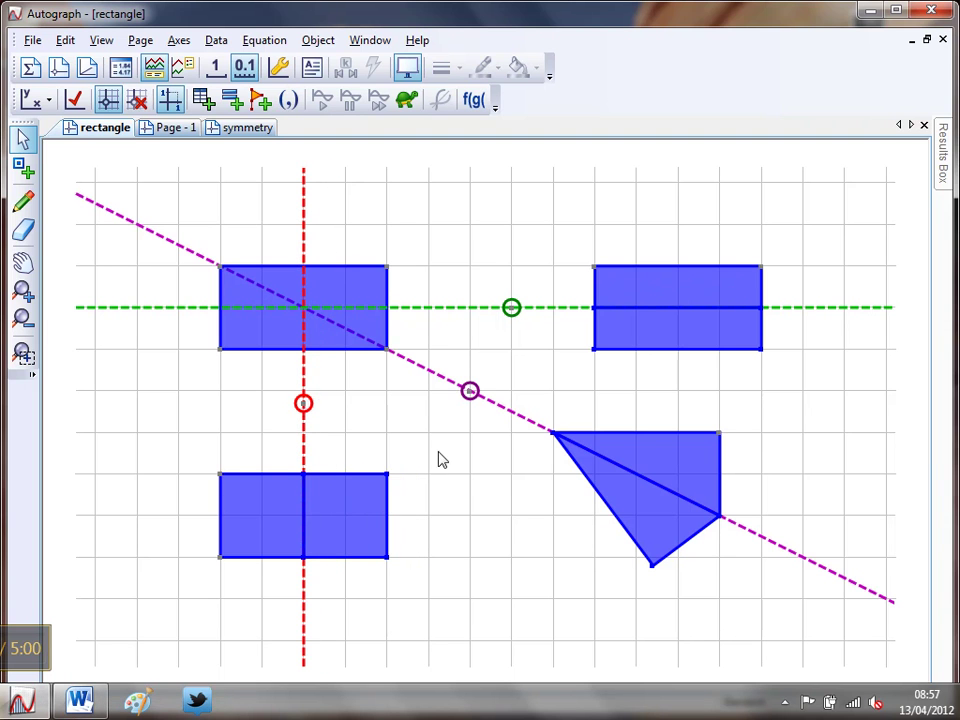
mouse_move(470, 390)
left_mouse_down()
mouse_move(465, 414)
mouse_move(470, 395)
left_mouse_up()
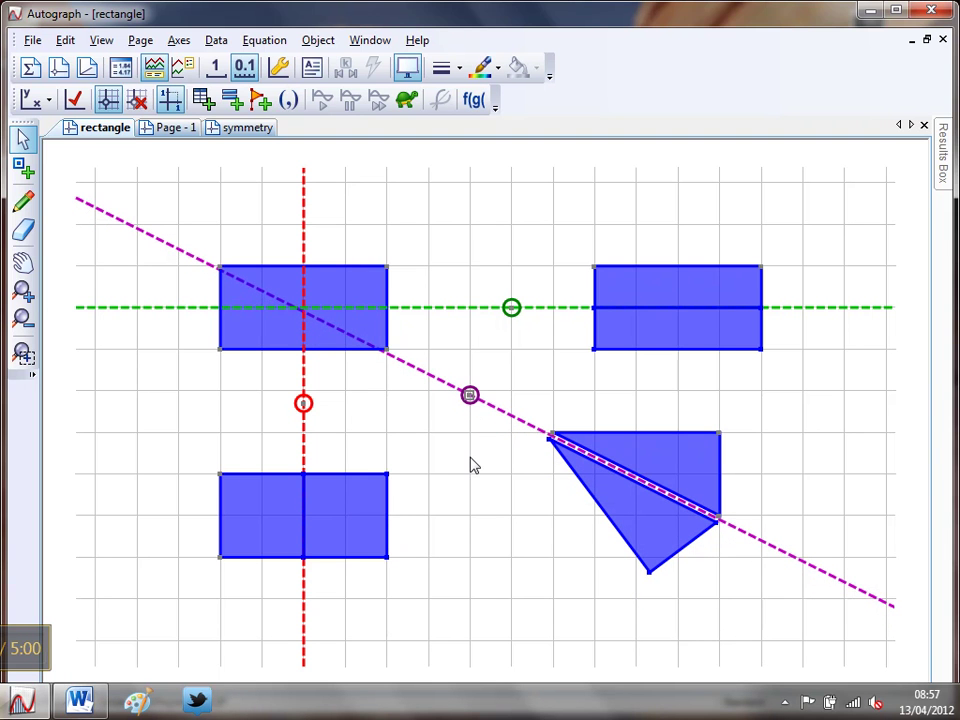
left_click(405, 276)
- Pull the rectangle's top-right corner slightly right, then go to the blank Page - 1
mouse_move(387, 265)
left_mouse_down()
mouse_move(435, 266)
mouse_move(390, 266)
left_mouse_up()
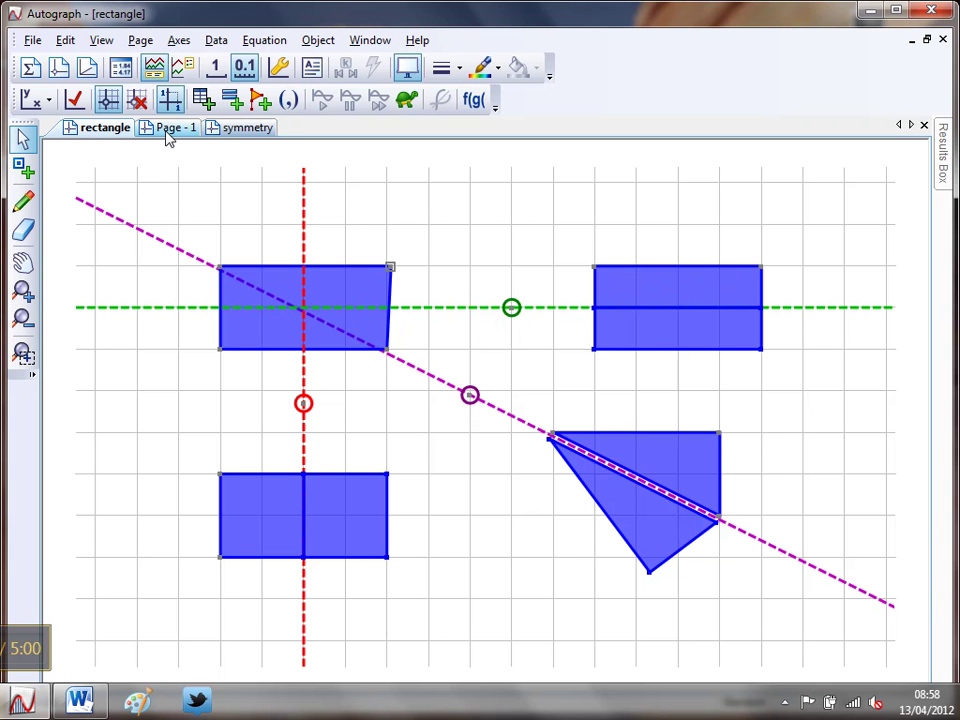
left_click(167, 130)
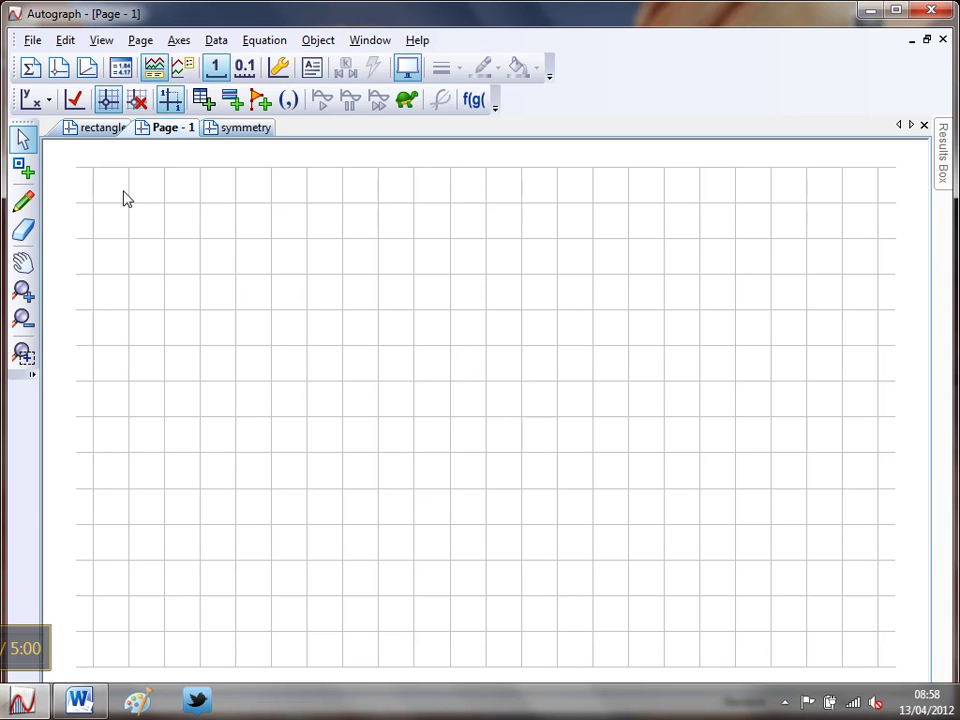
- Place two points two squares apart and join them with the red top vector
left_click(23, 168)
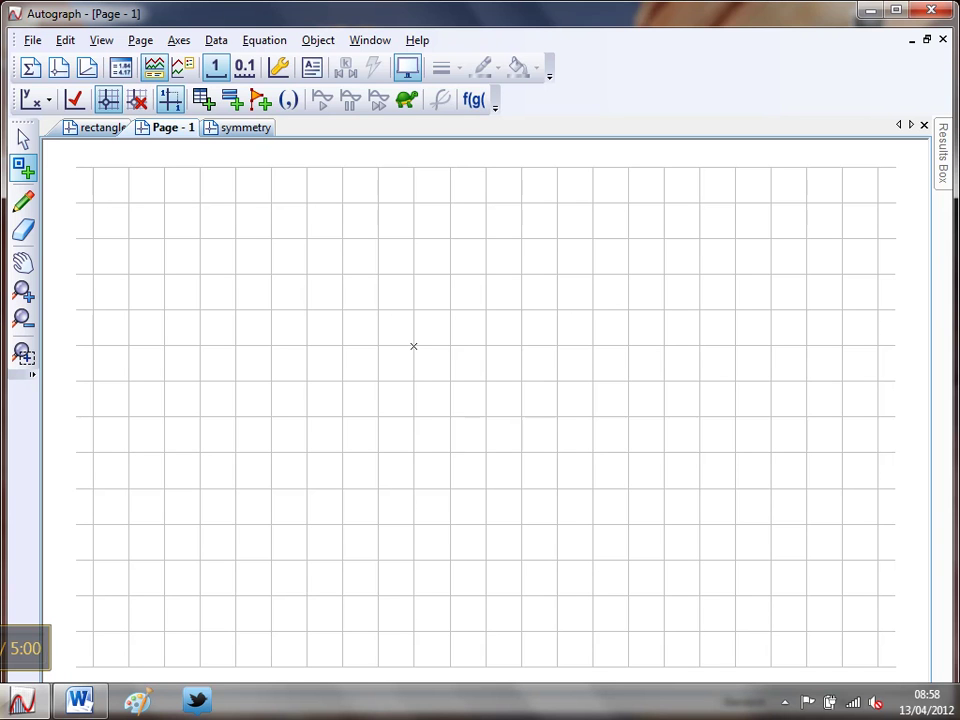
left_click(413, 346)
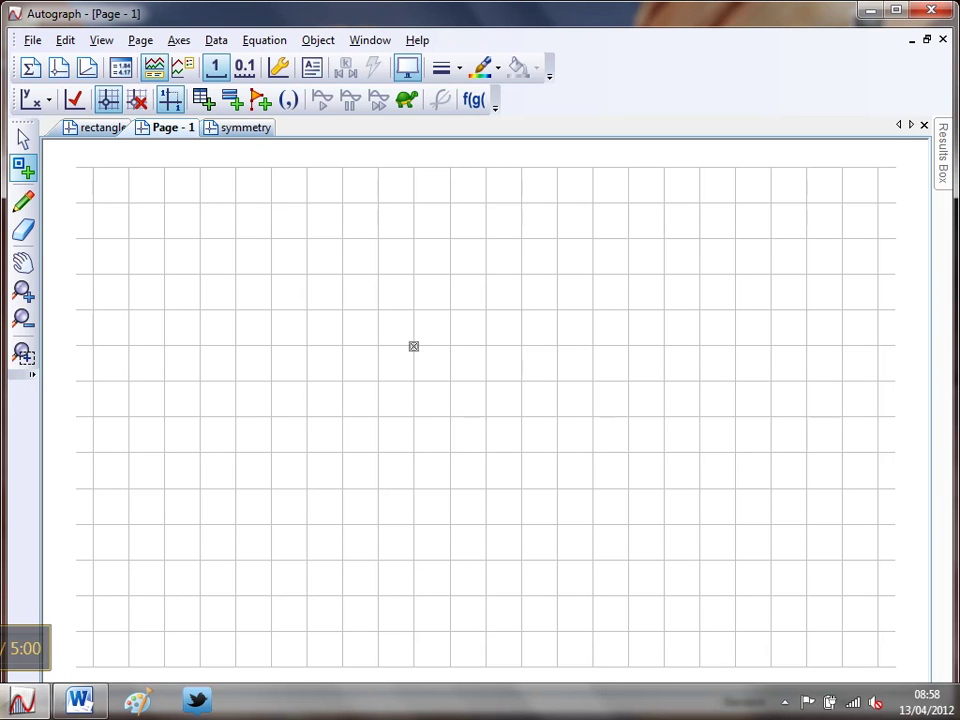
left_click(485, 346)
left_click(23, 139)
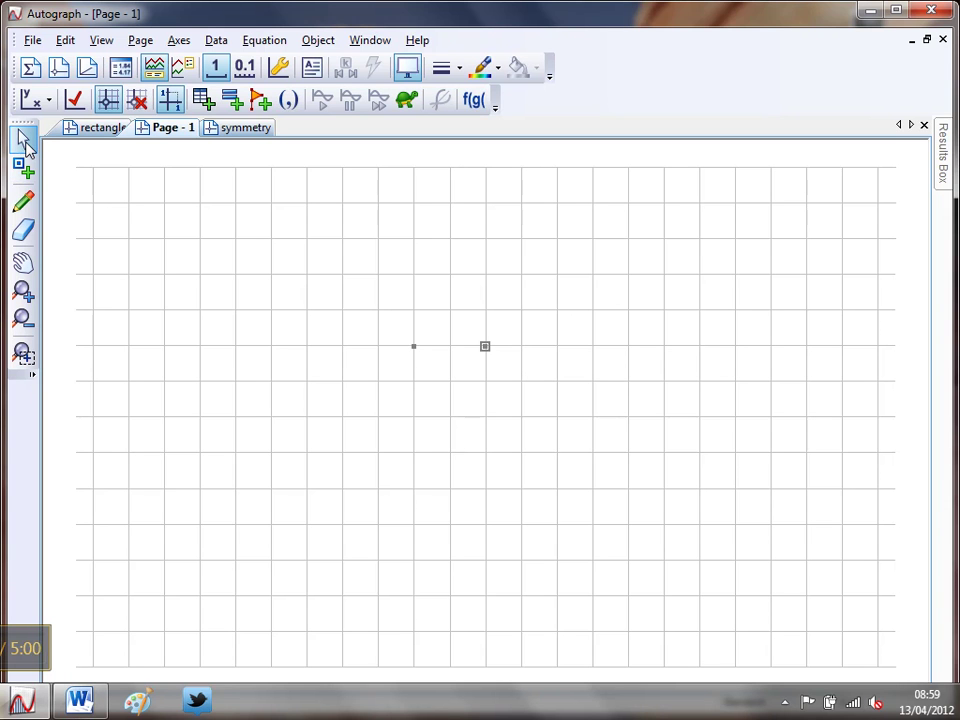
left_click(304, 358)
left_click(412, 347)
left_click(486, 346, "shift")
right_click(468, 204)
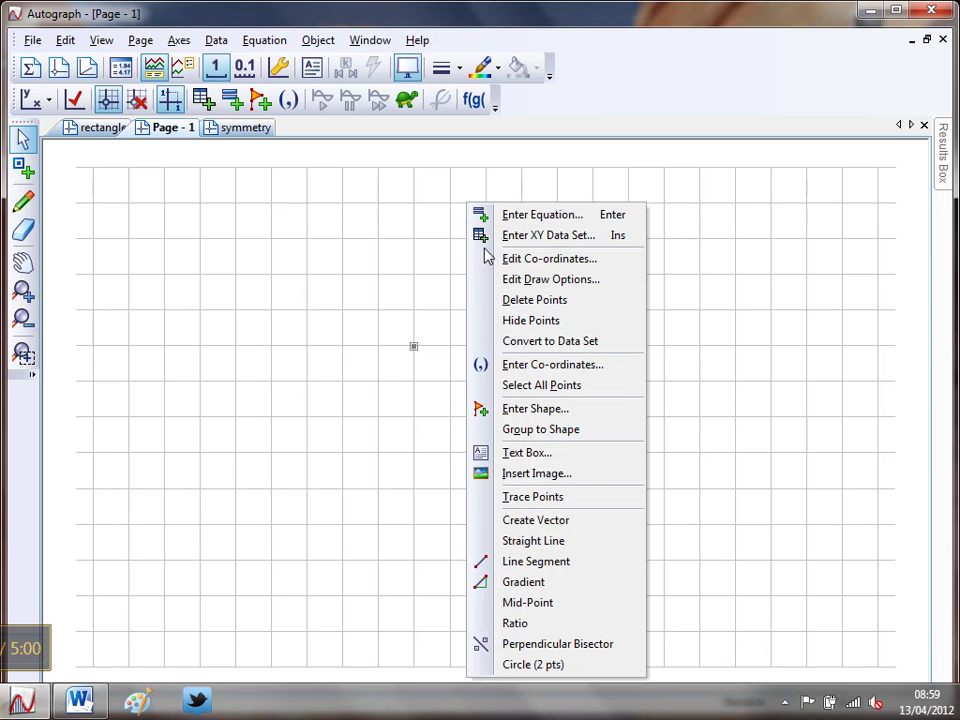
left_click(535, 520)
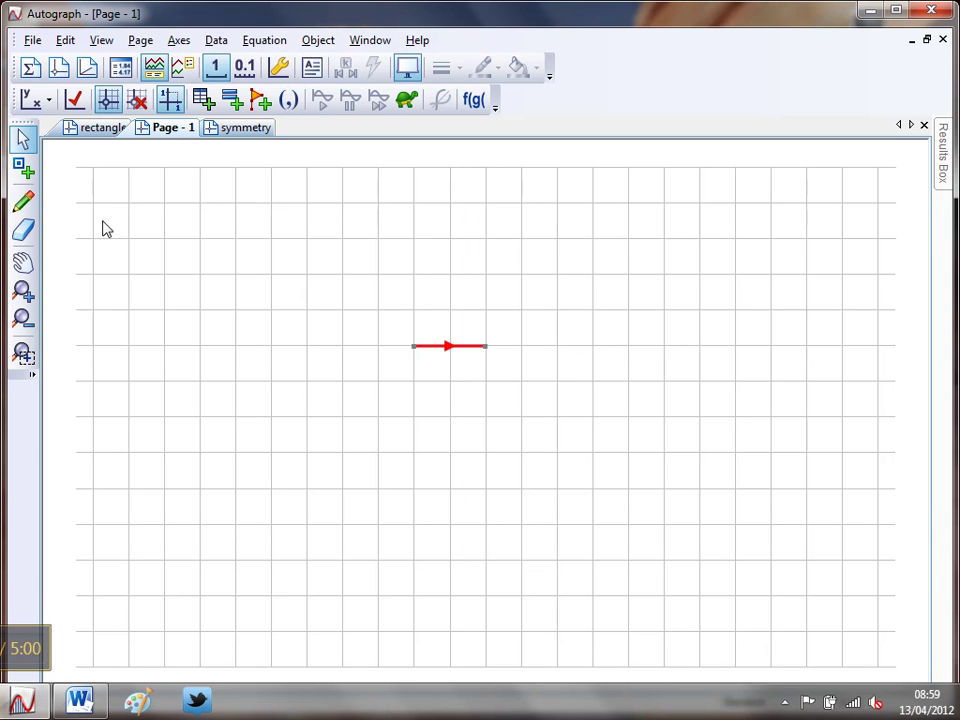
- Add a point two squares below and draw the blue downward vector to it
left_click(25, 168)
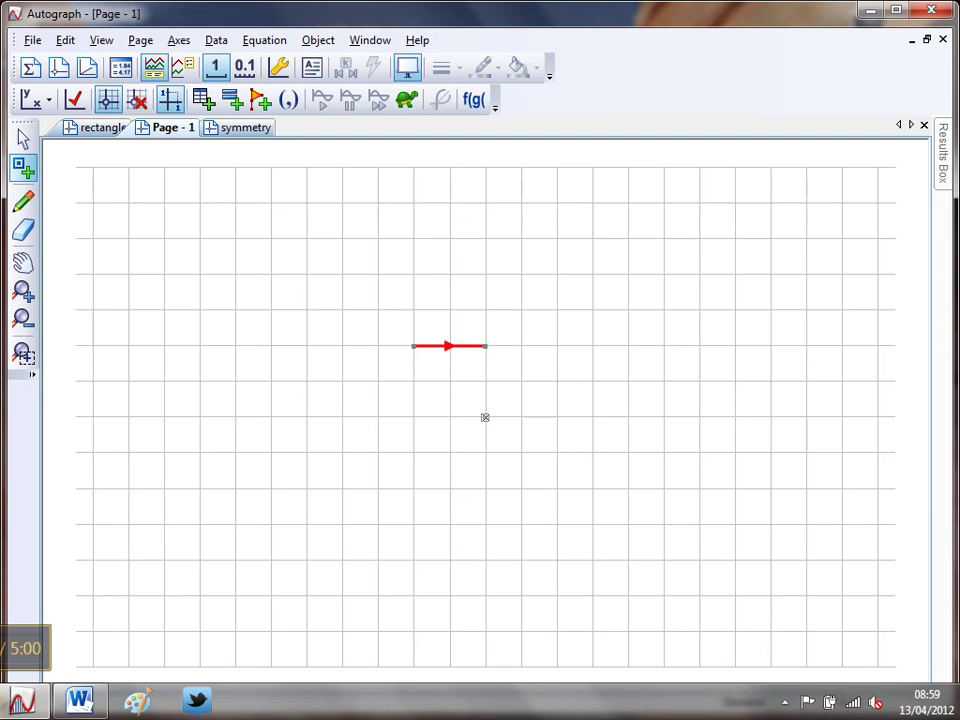
left_click(485, 417)
left_click(23, 137)
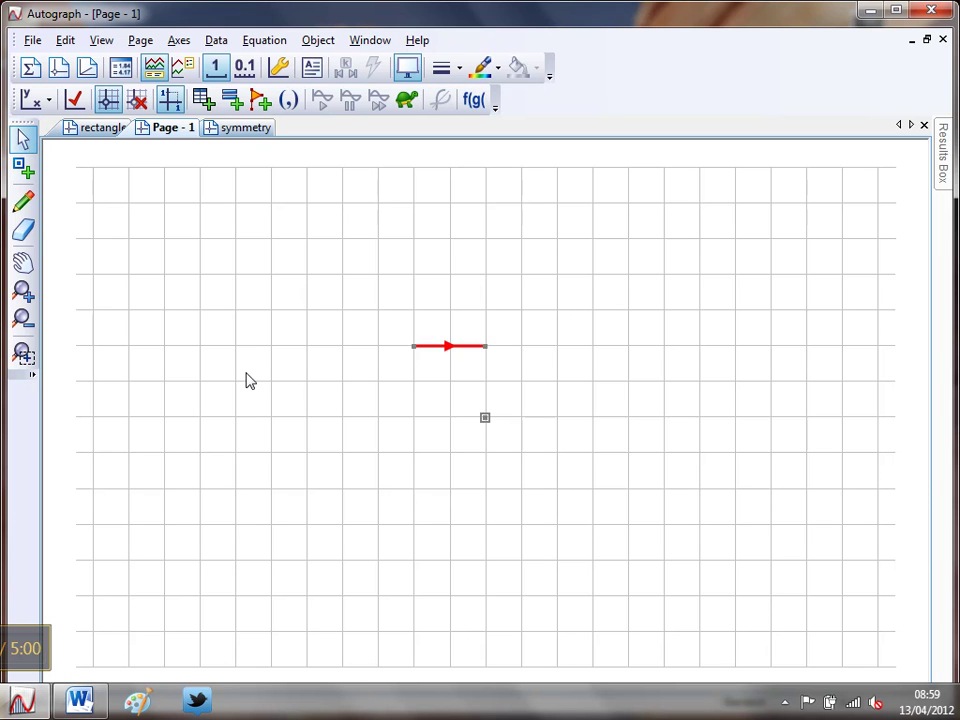
left_click(485, 346)
left_click(486, 418)
right_click(583, 333)
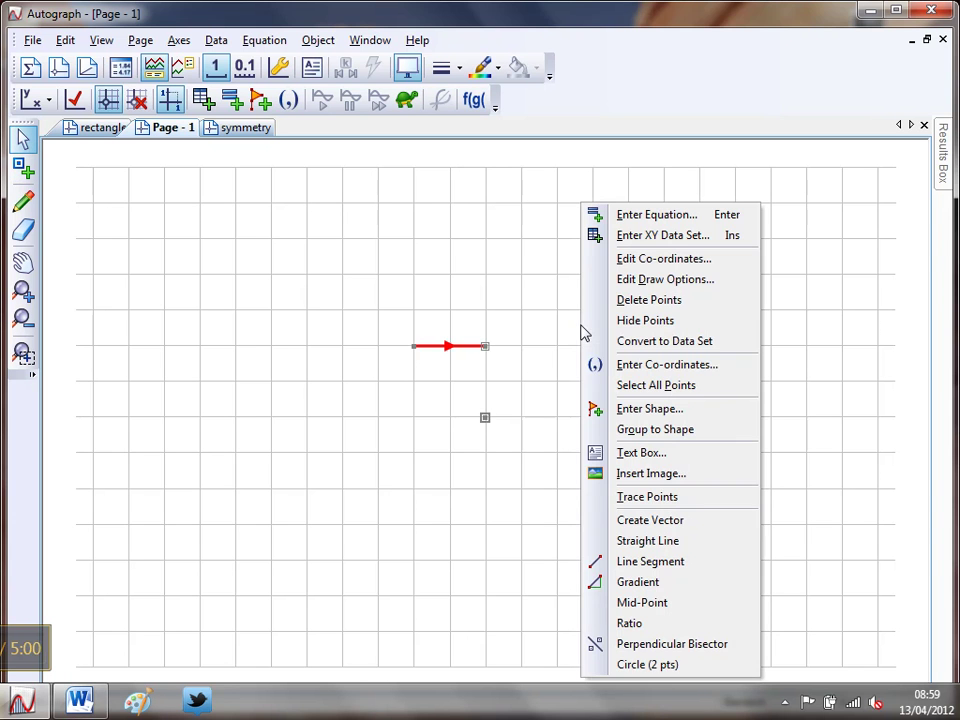
left_click(630, 521)
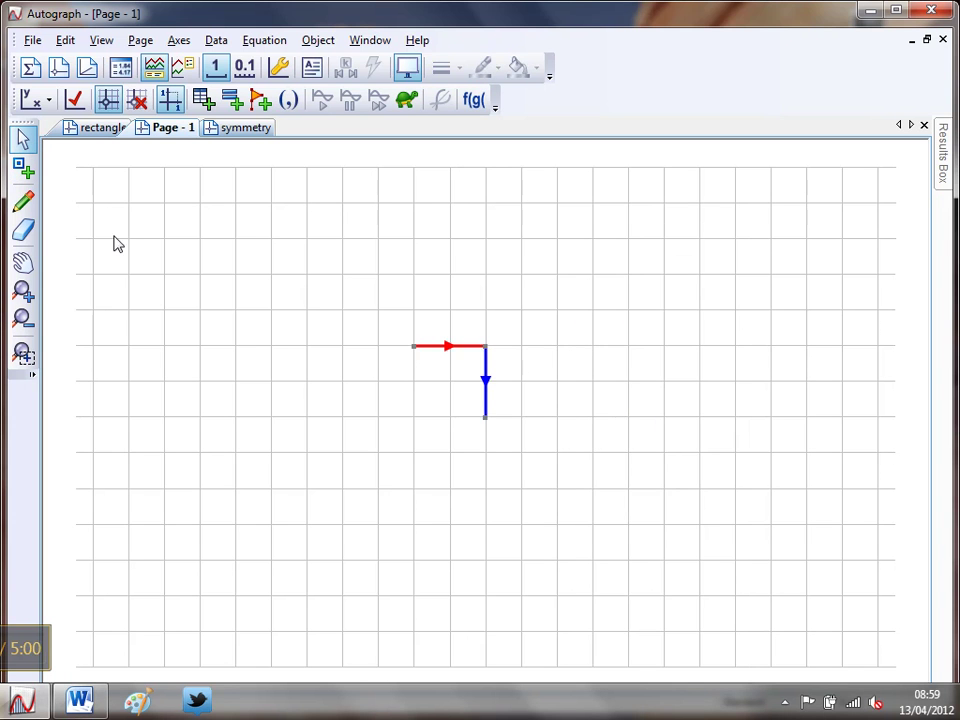
- Add the bottom-left corner and draw the leftward bottom and upward left vectors, closing the square
left_click(23, 168)
left_click(414, 418)
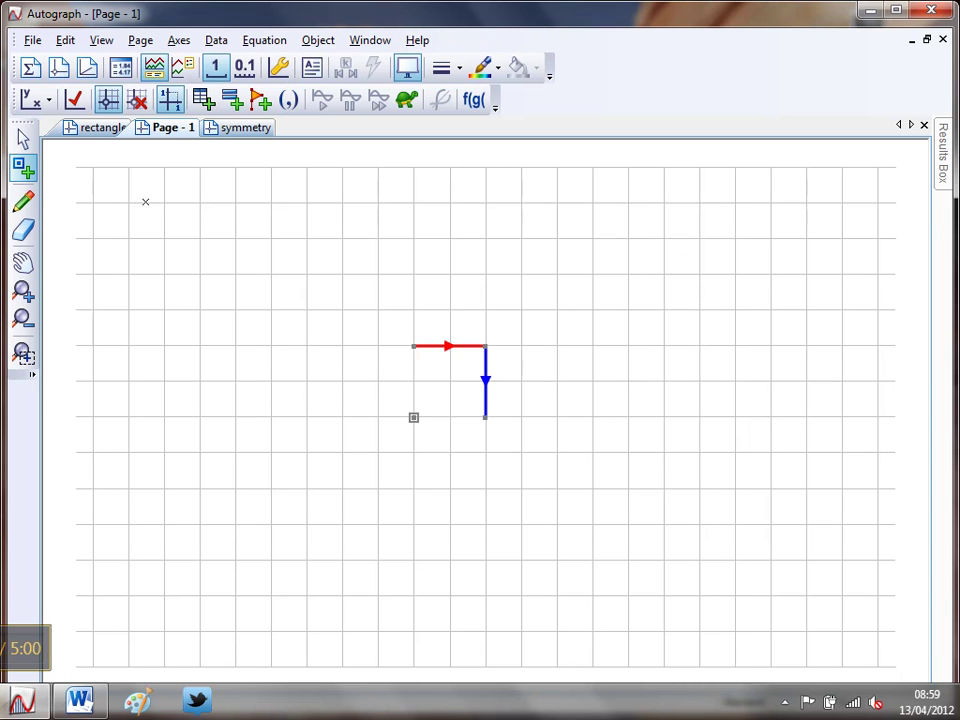
left_click(23, 139)
left_click(499, 469)
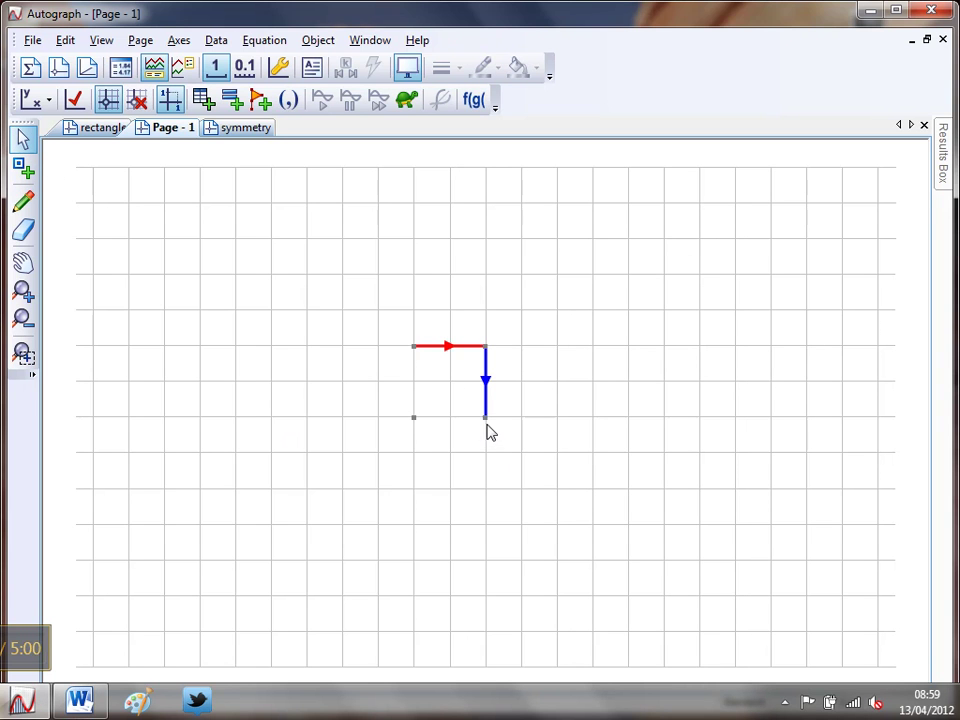
left_click(485, 420)
left_click(410, 421, "shift")
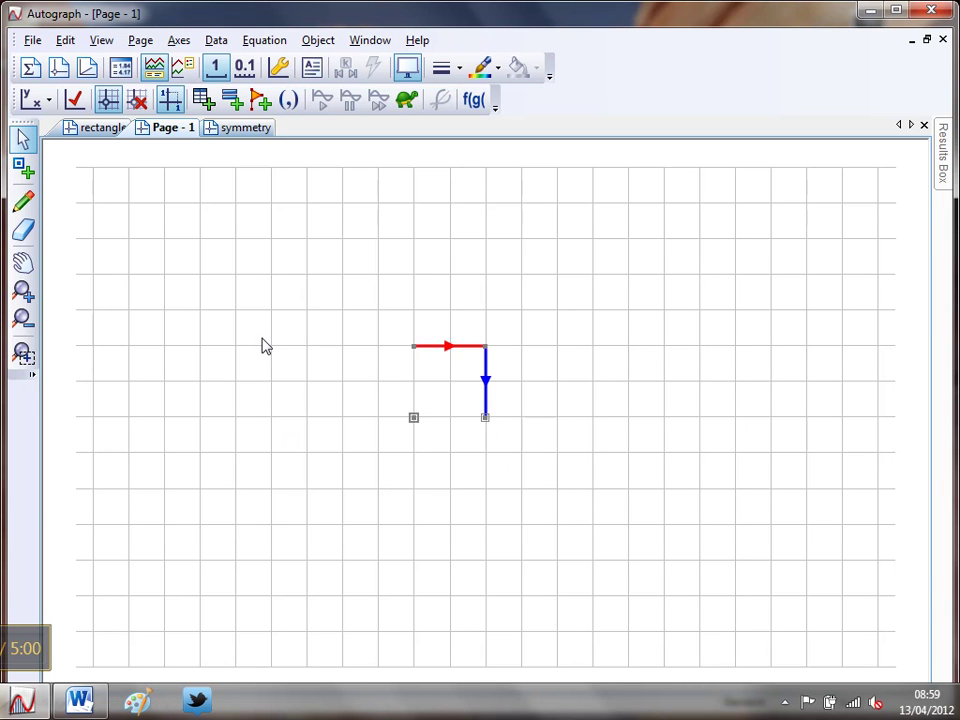
right_click(264, 343)
left_click(322, 524)
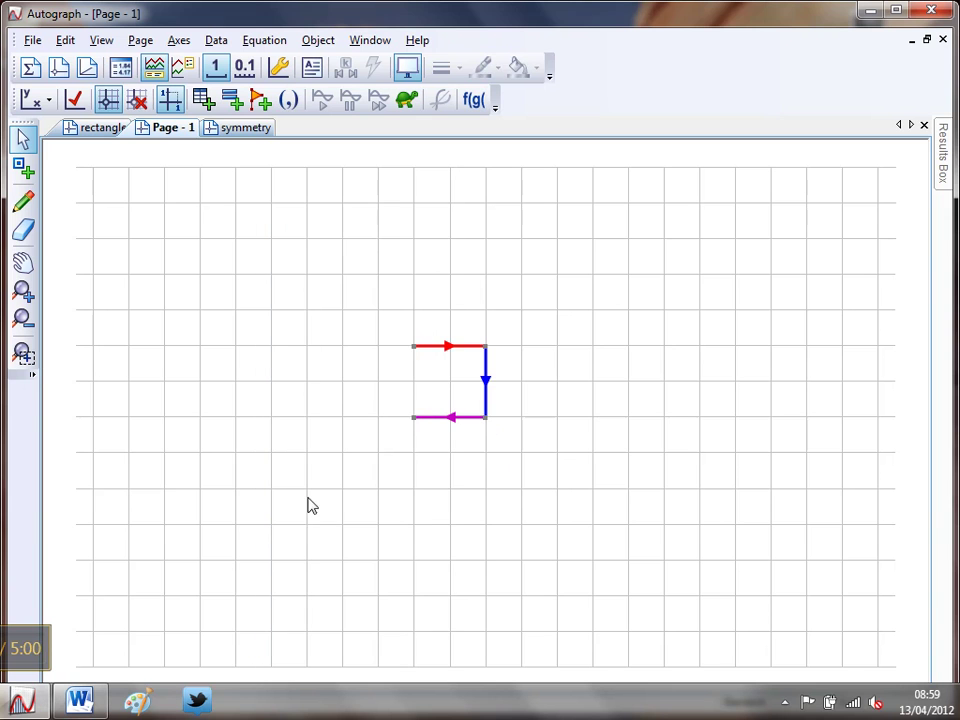
left_click(410, 347, "shift")
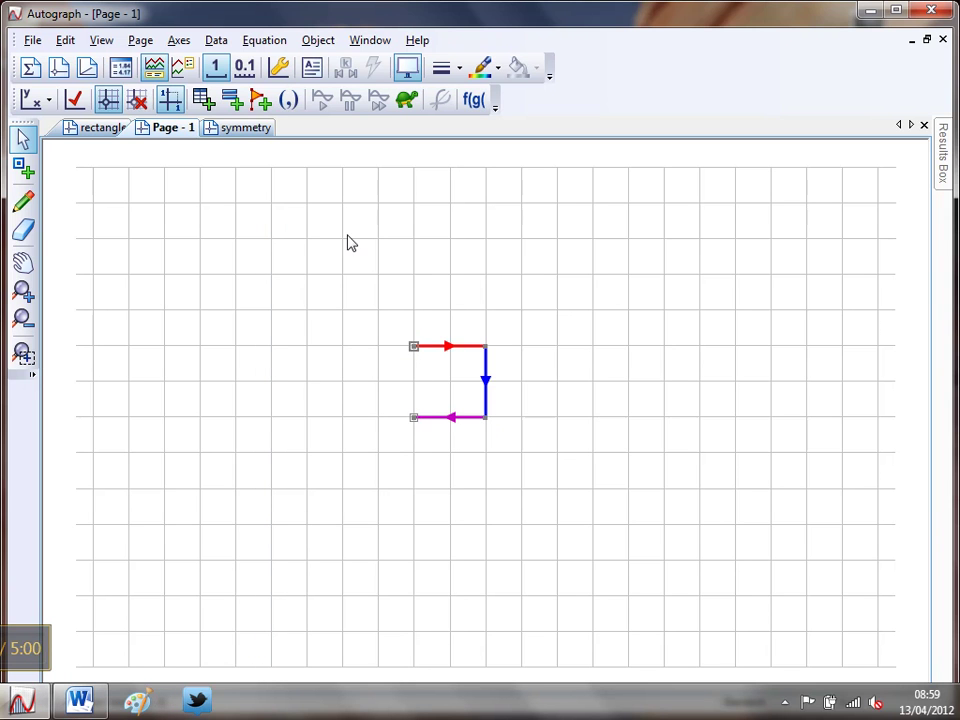
right_click(350, 241)
left_click(414, 521)
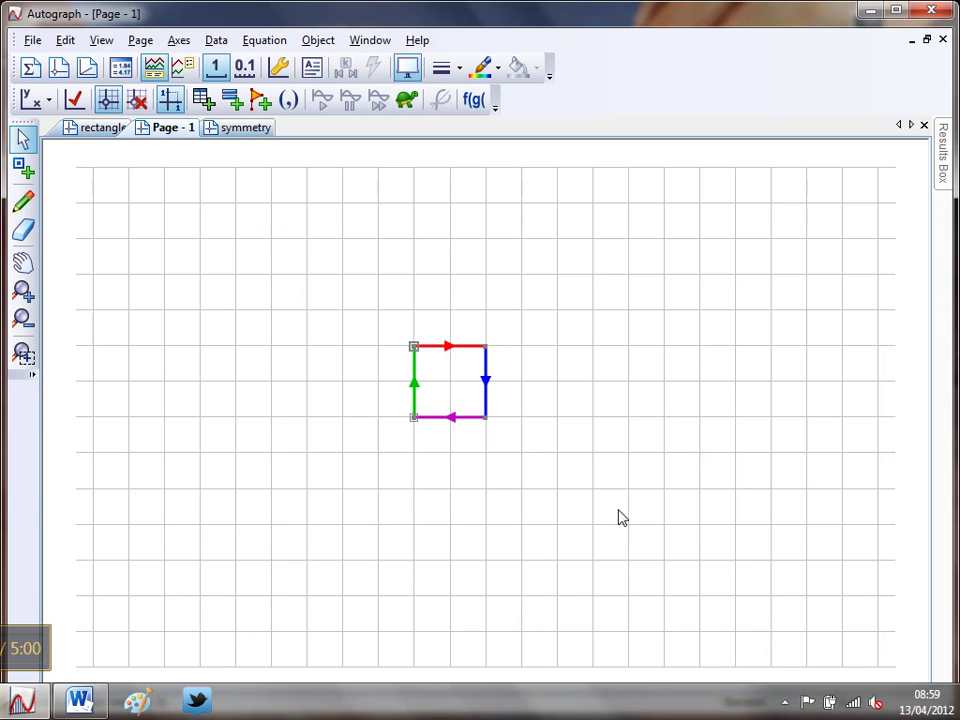
- Nudge the square's top-right corner to the right
left_click(535, 468)
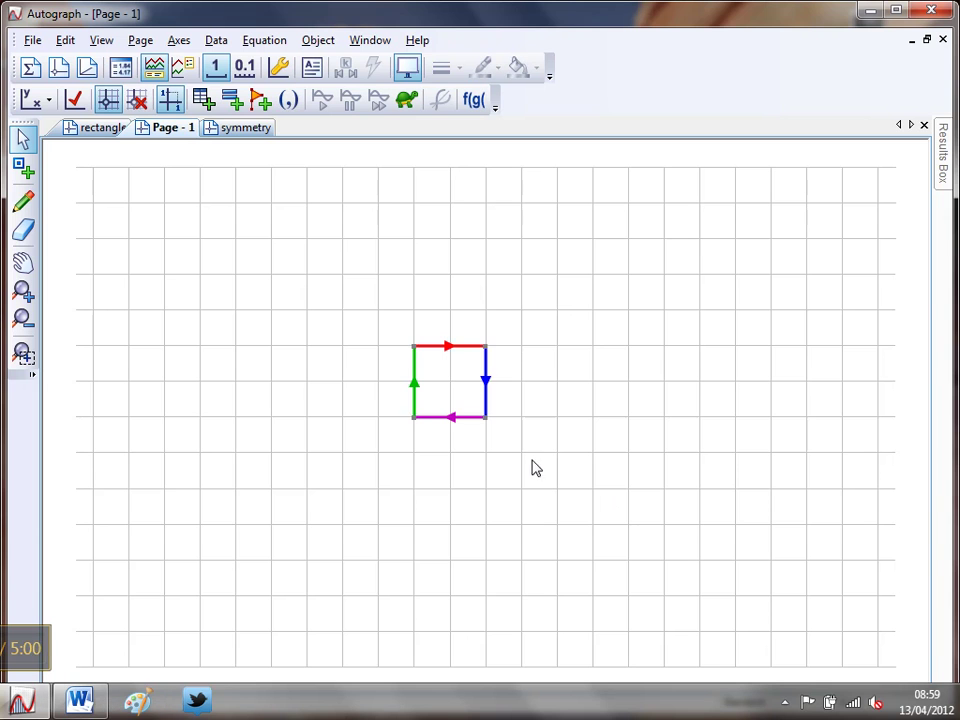
mouse_move(485, 347)
left_mouse_down()
mouse_move(527, 347)
mouse_move(495, 349)
left_mouse_up()
left_click(498, 465)
- Place a point left of the square and copy the top vector onto it
left_click(23, 168)
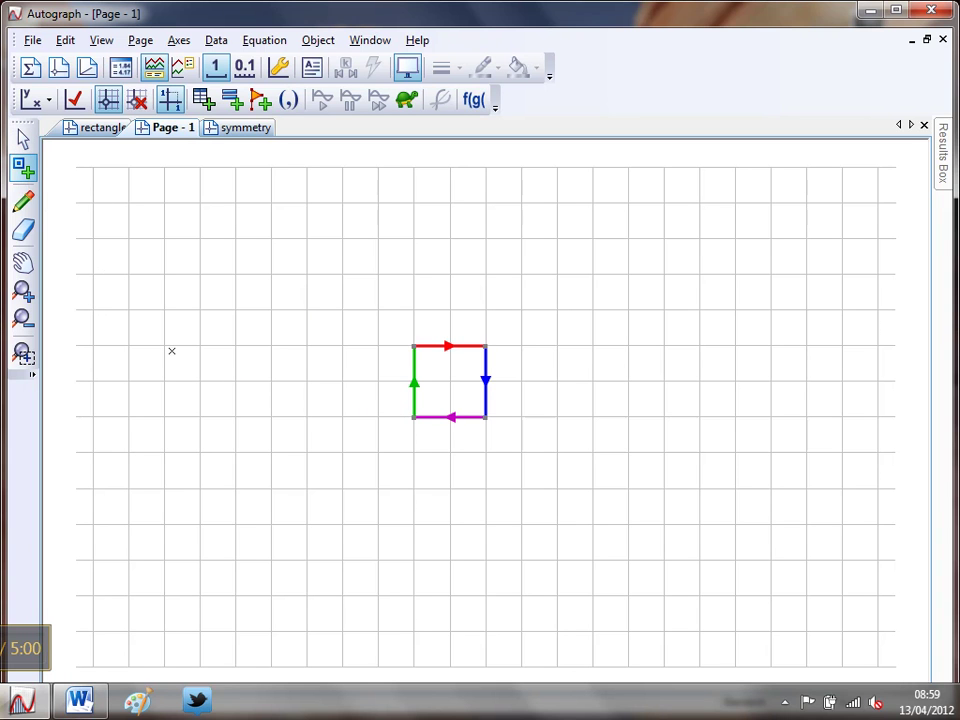
left_click(164, 346)
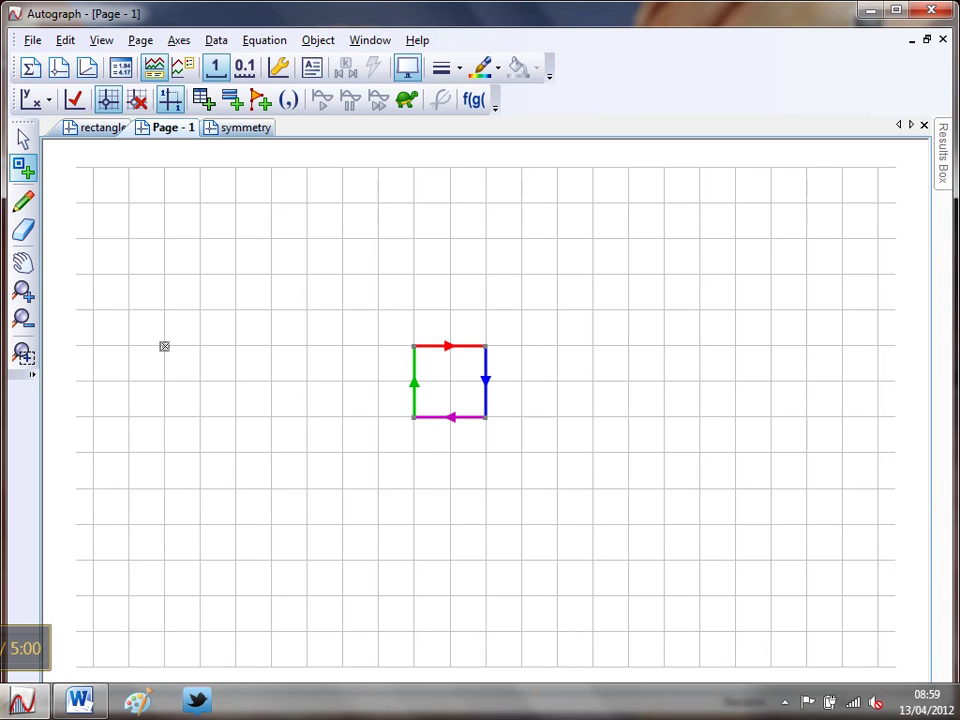
left_click(23, 139)
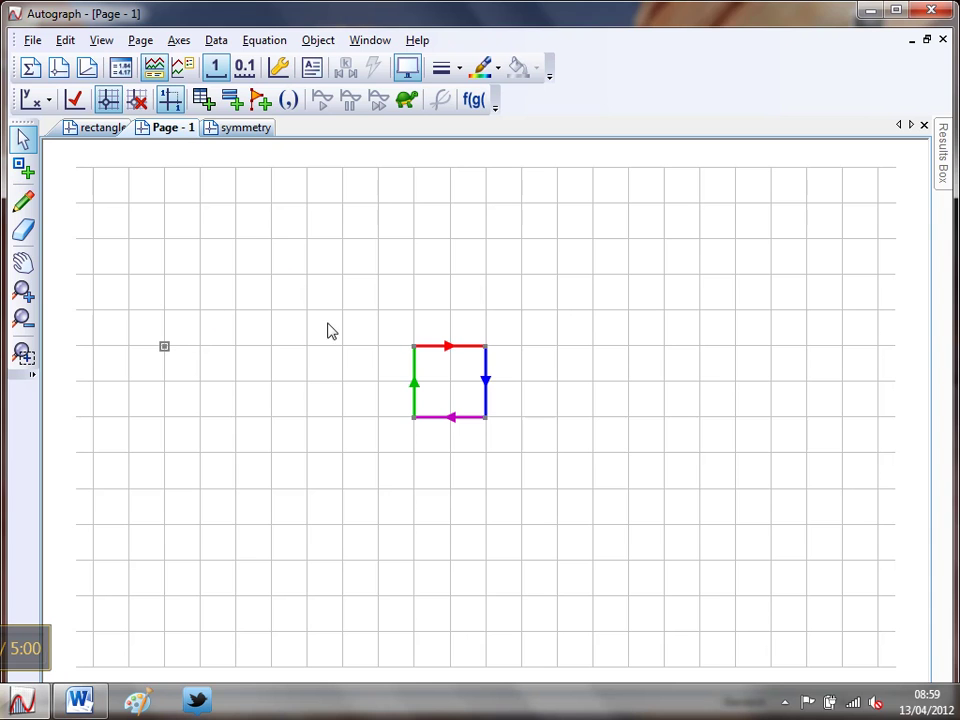
left_click(449, 345)
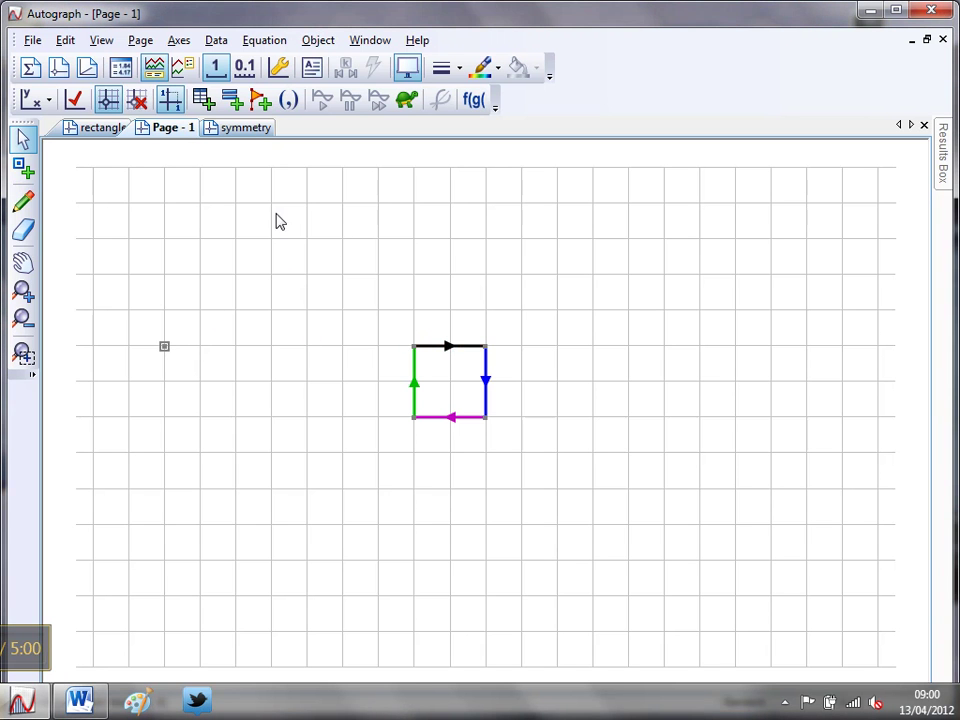
right_click(240, 208)
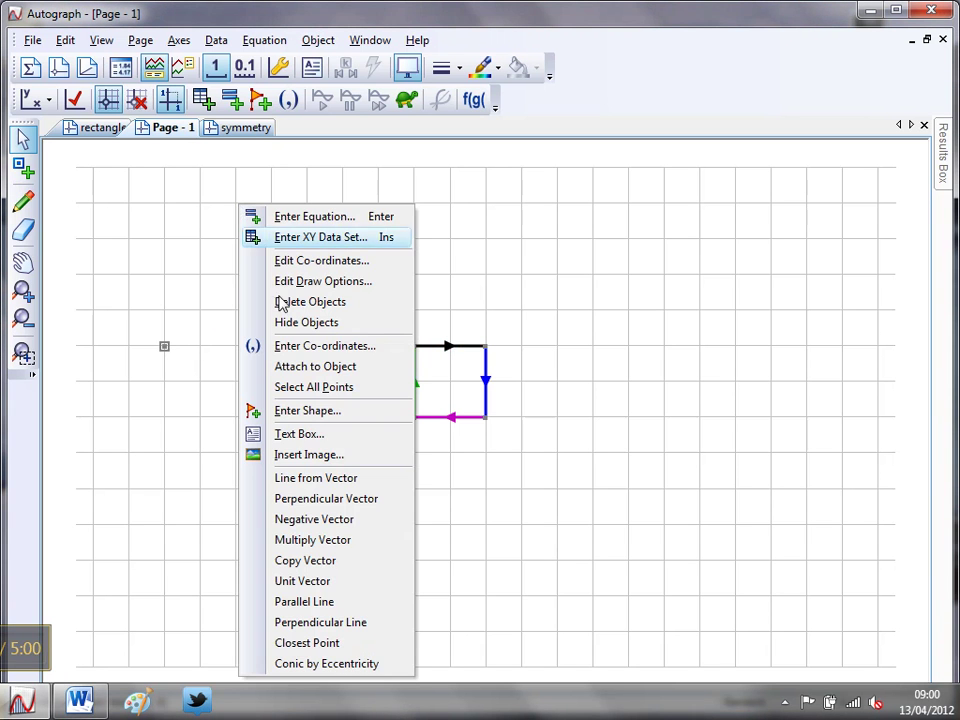
left_click(296, 561)
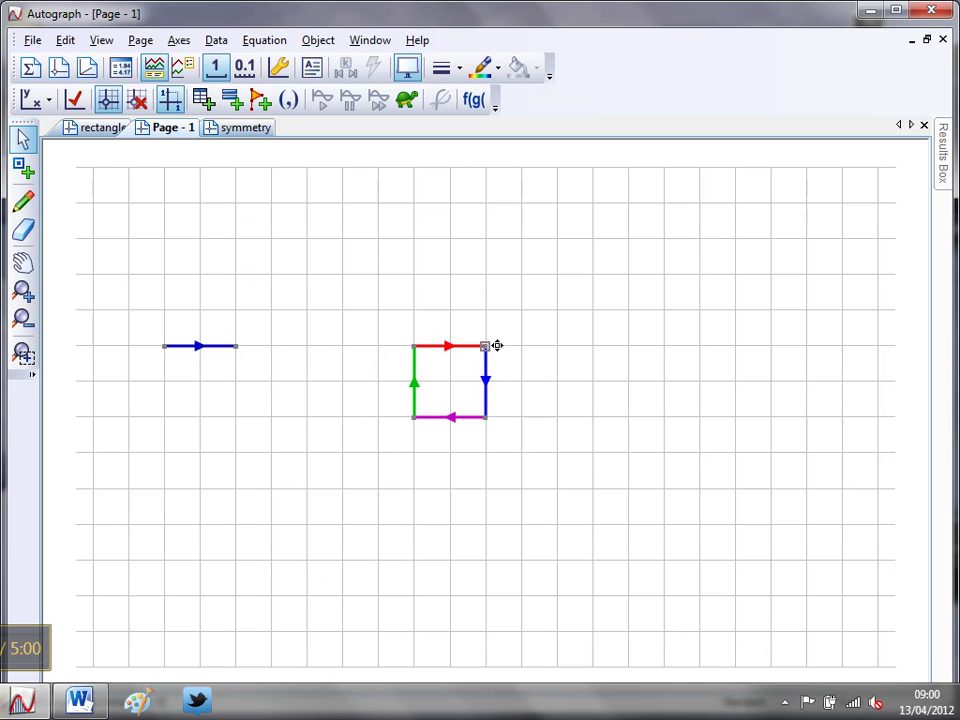
mouse_move(489, 345)
left_mouse_down()
mouse_move(521, 345)
mouse_move(489, 345)
left_mouse_up()
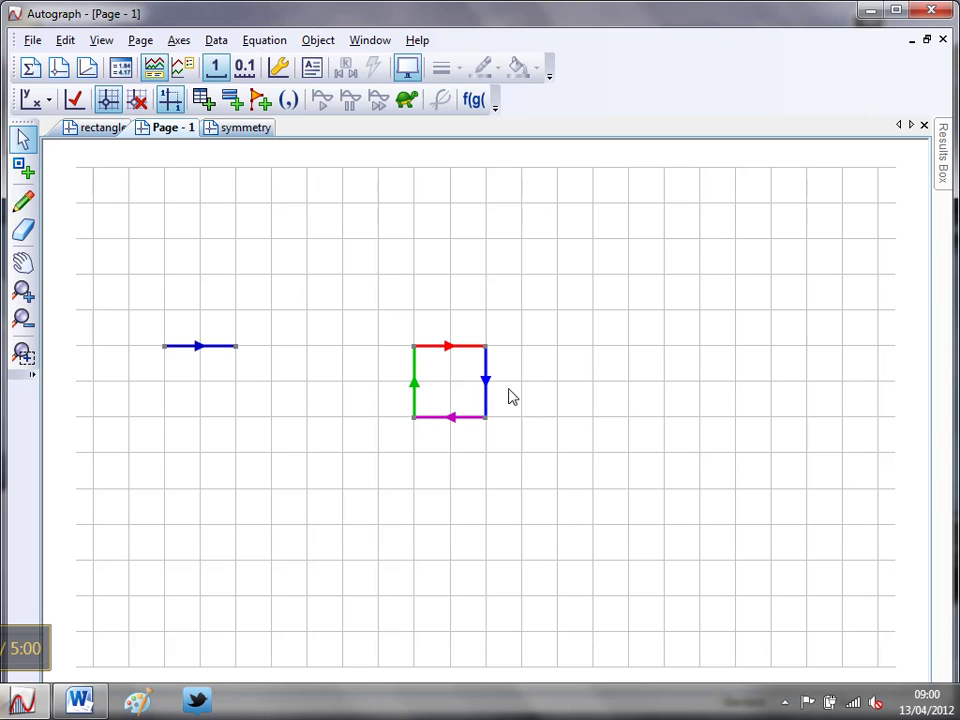
- Multiply the right side vector by 0.5, hanging it from the copied vector's end point
left_click(235, 346)
left_click(492, 386)
left_click(235, 346)
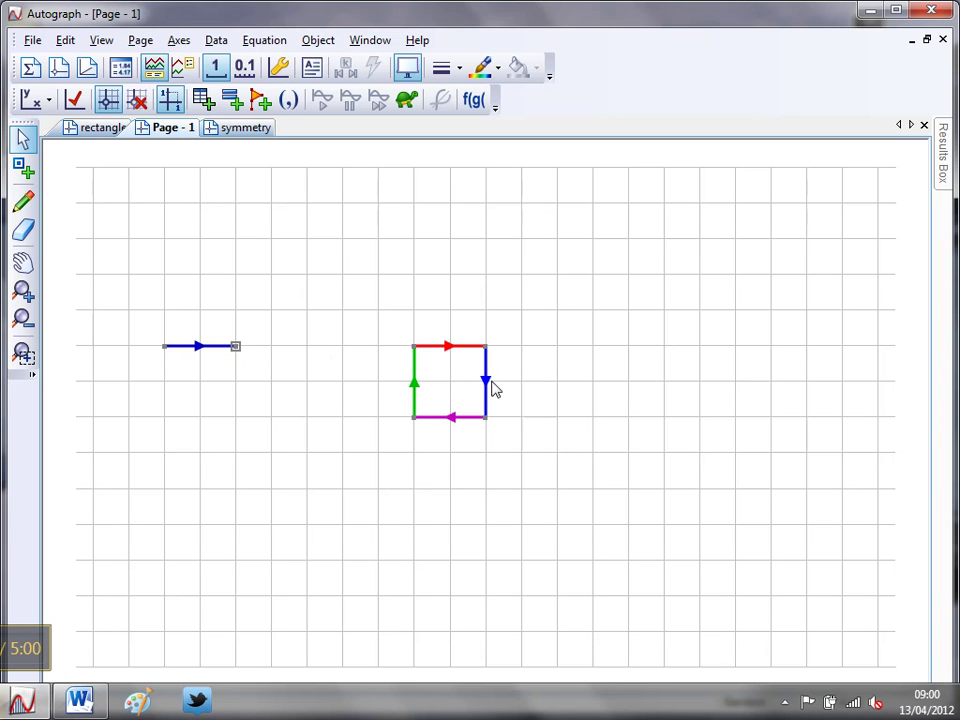
left_click(487, 381)
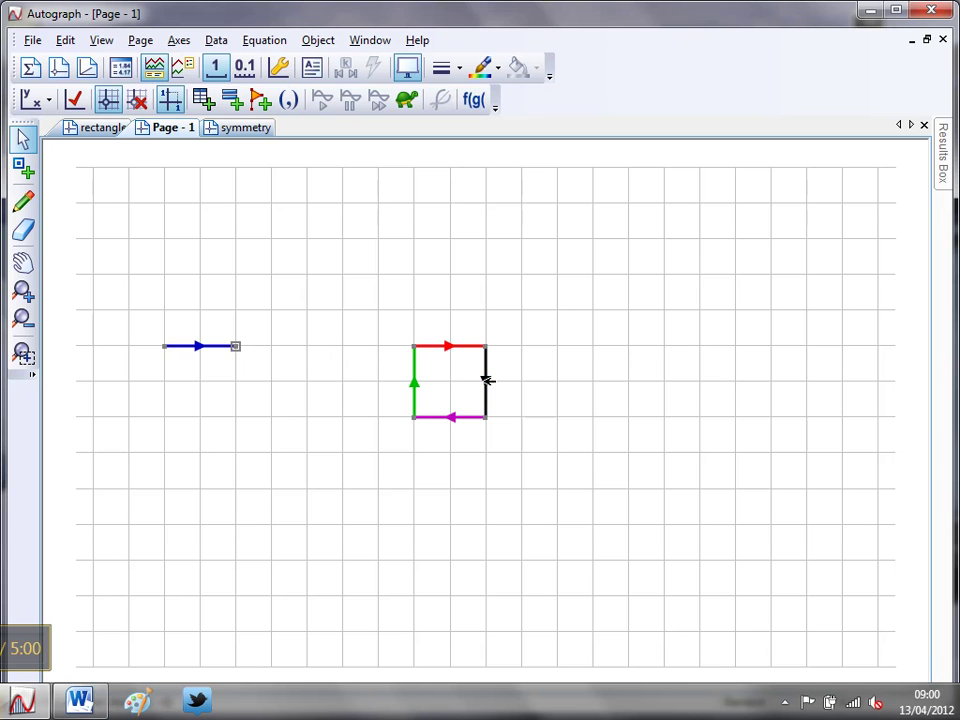
right_click(242, 205)
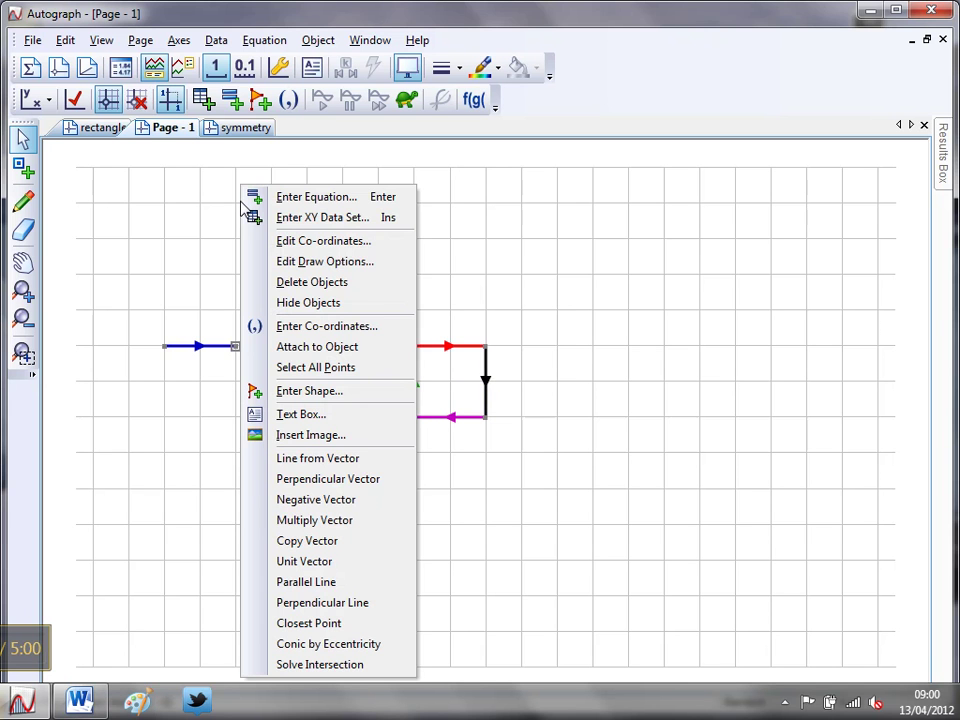
left_click(321, 519)
type("0")
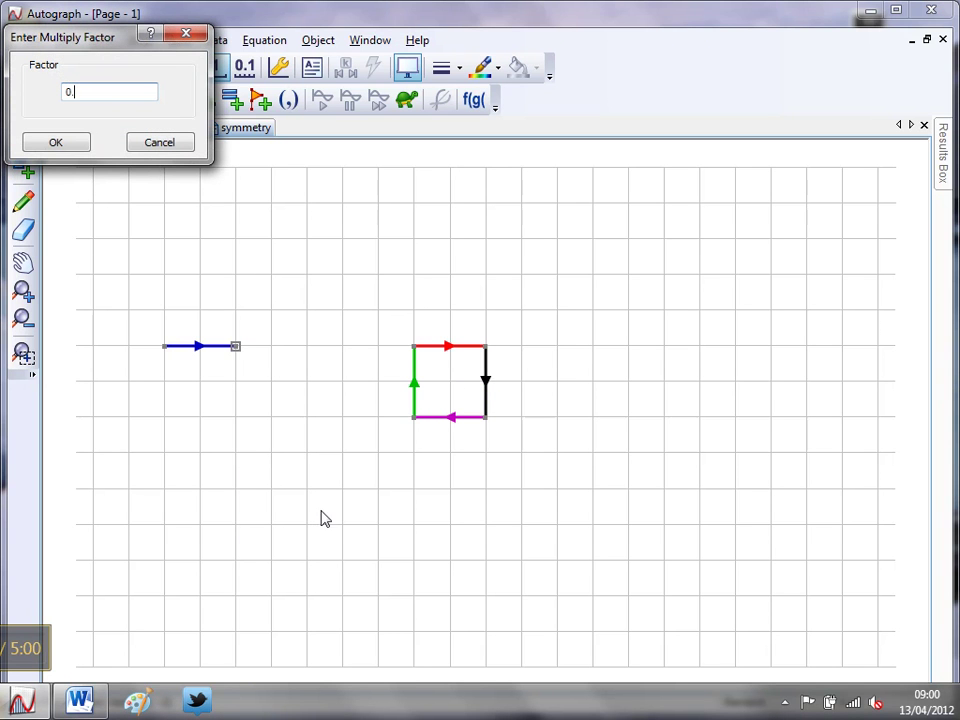
type(".5")
left_click(57, 142)
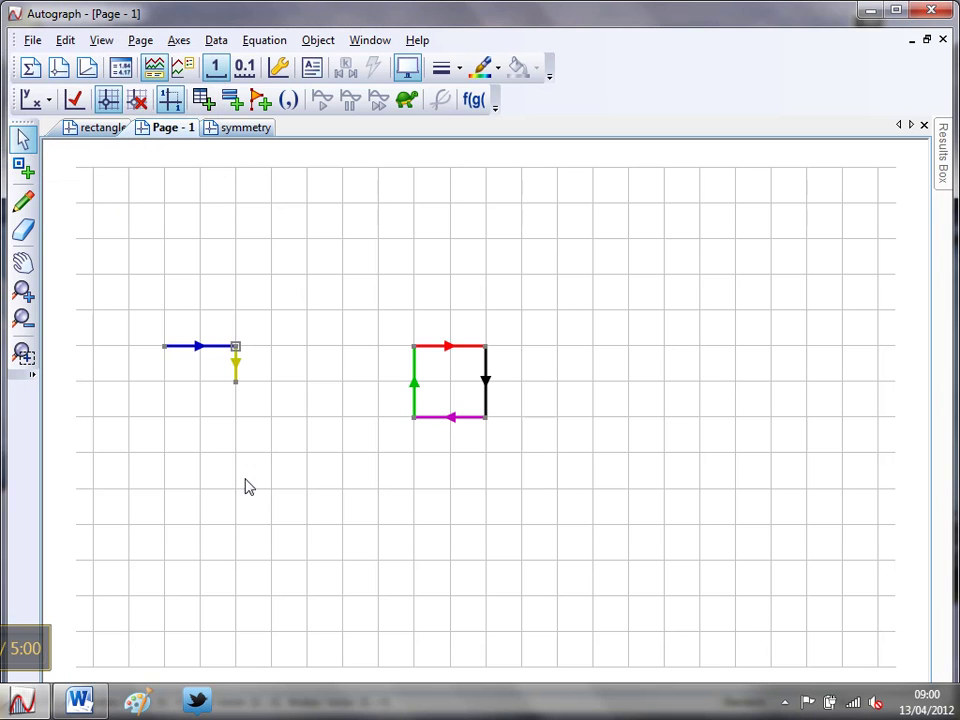
left_click(338, 455)
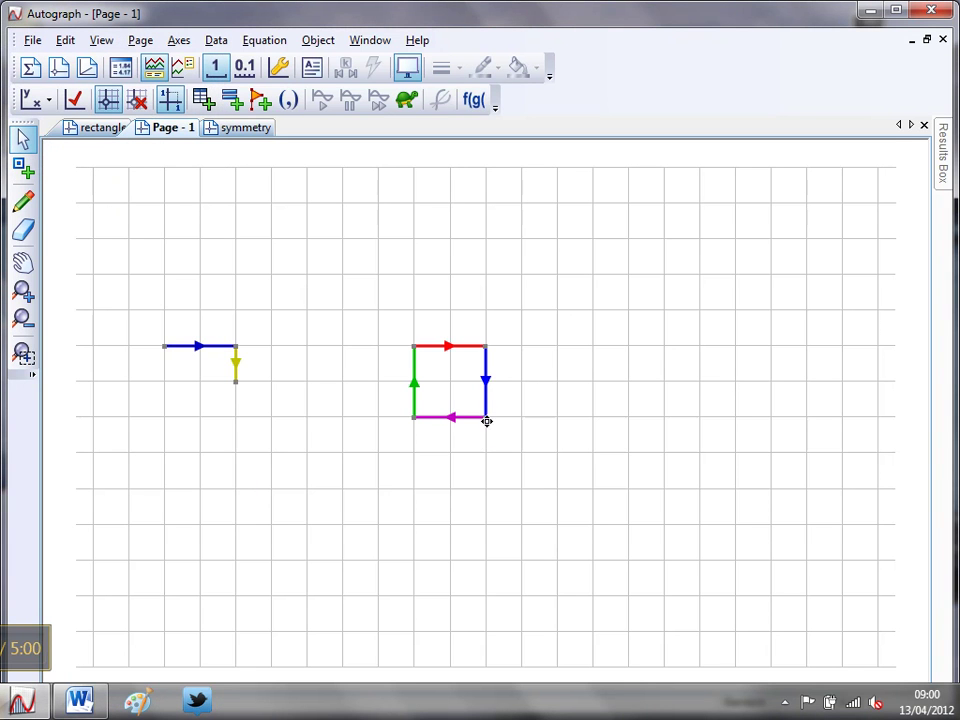
mouse_move(486, 421)
left_mouse_down()
mouse_move(484, 448)
mouse_move(486, 423)
left_mouse_up()
left_click(341, 461)
- Multiply the left side vector by -0.5 from the copied vector's start point
left_click(160, 350)
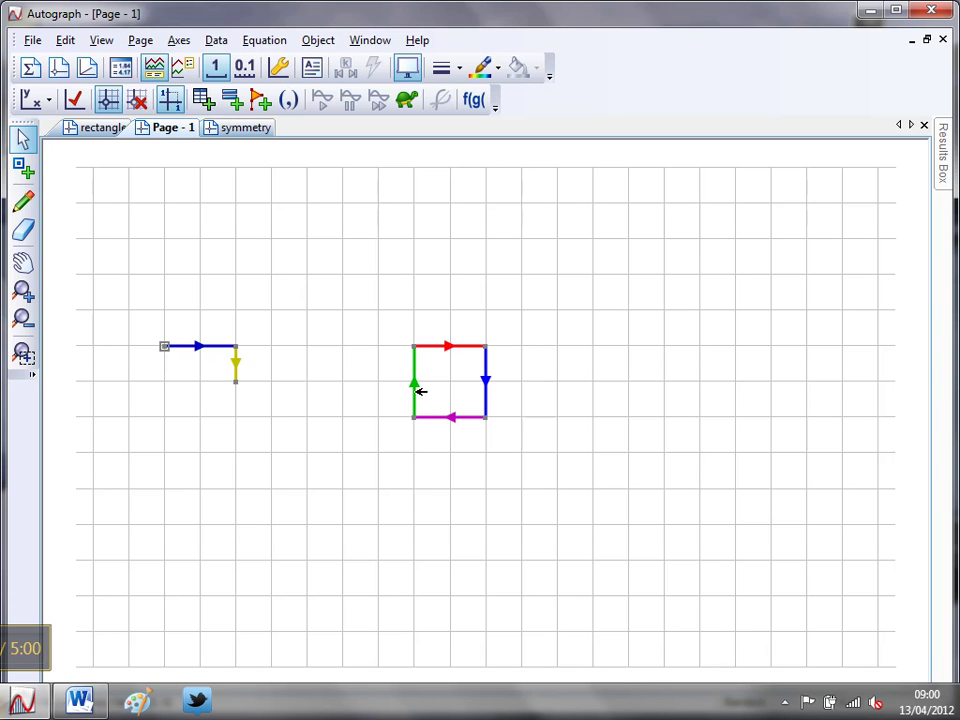
left_click(420, 391, "shift")
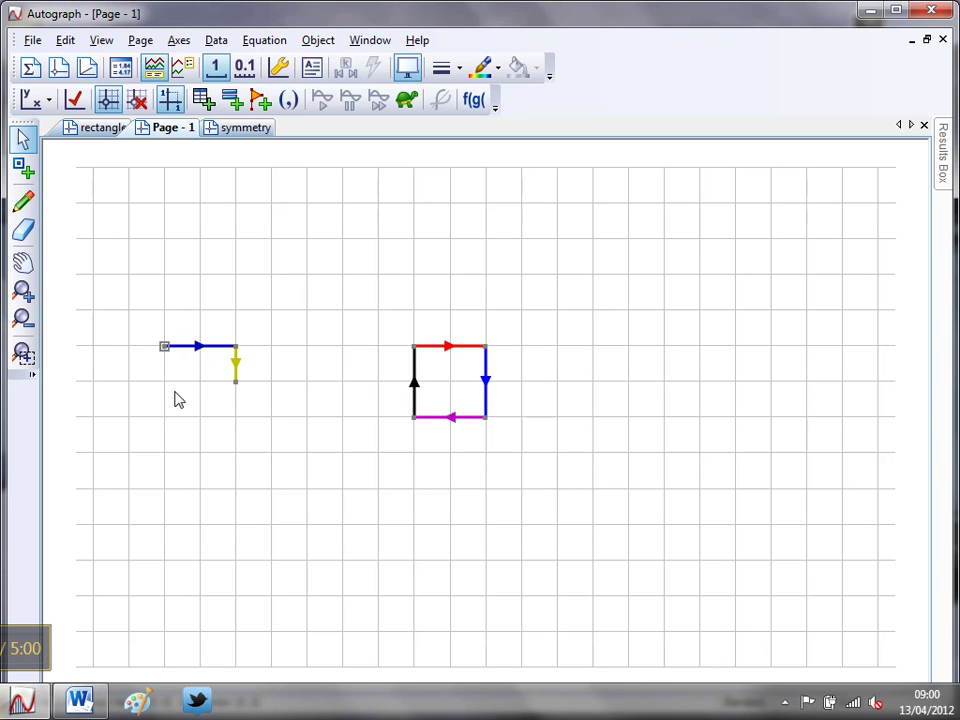
right_click(345, 254)
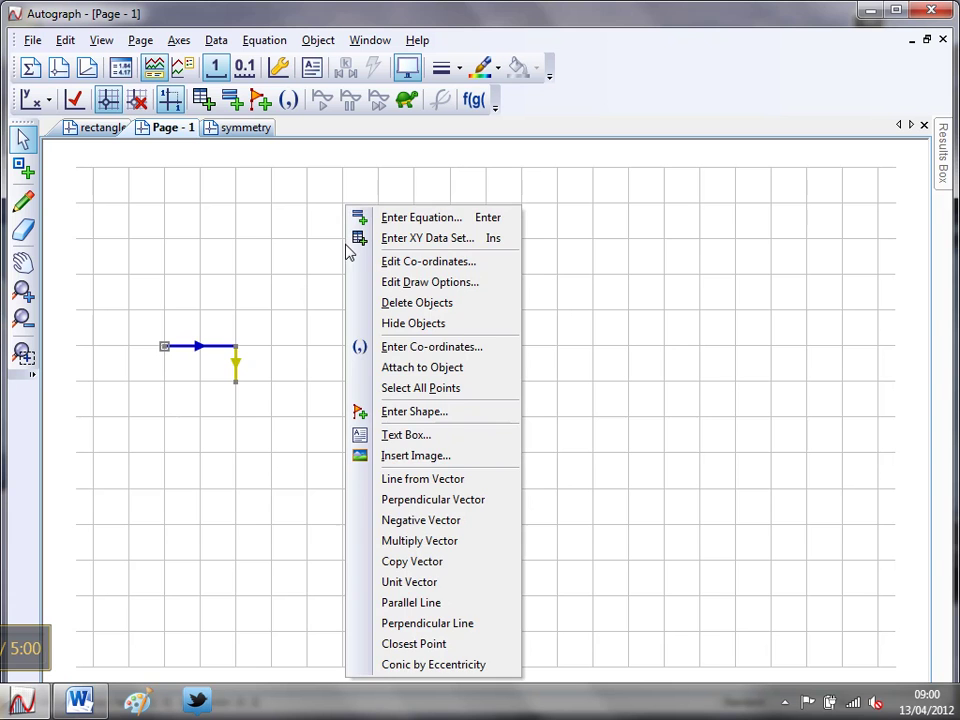
left_click(432, 545)
type("-")
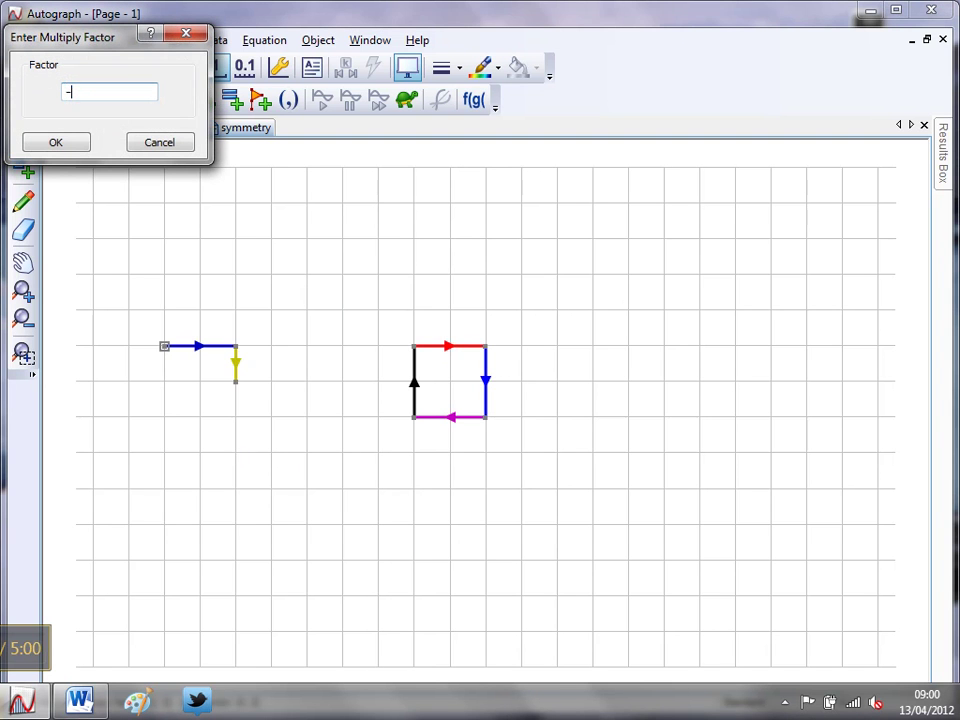
type("0.5")
left_click(66, 146)
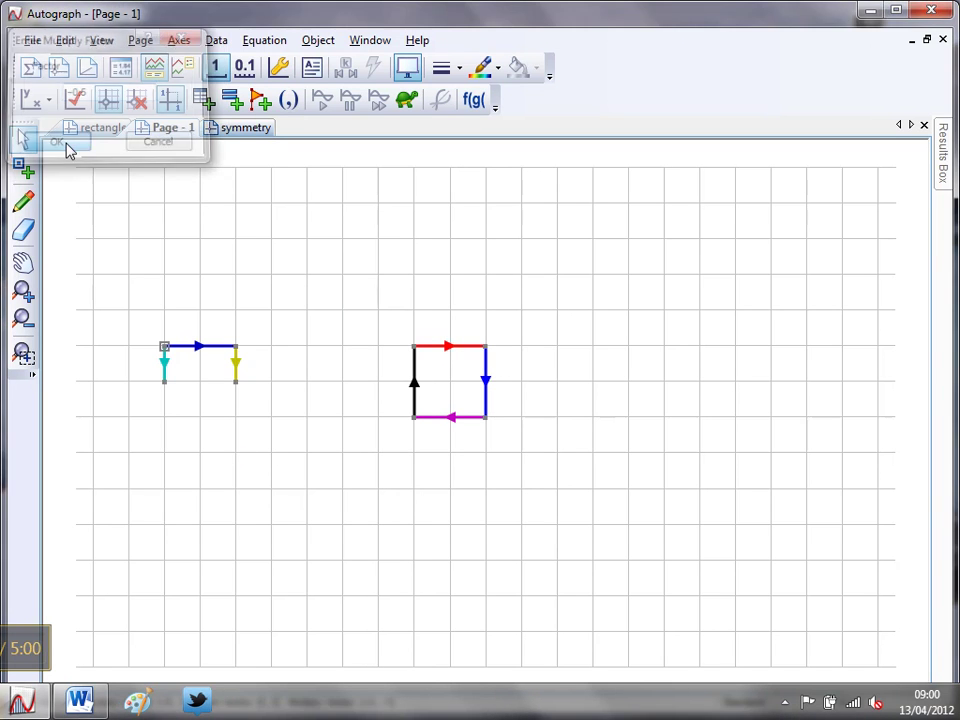
- Join the lower ends of the cyan and yellow vectors with a brown rightward vector
left_click(284, 444)
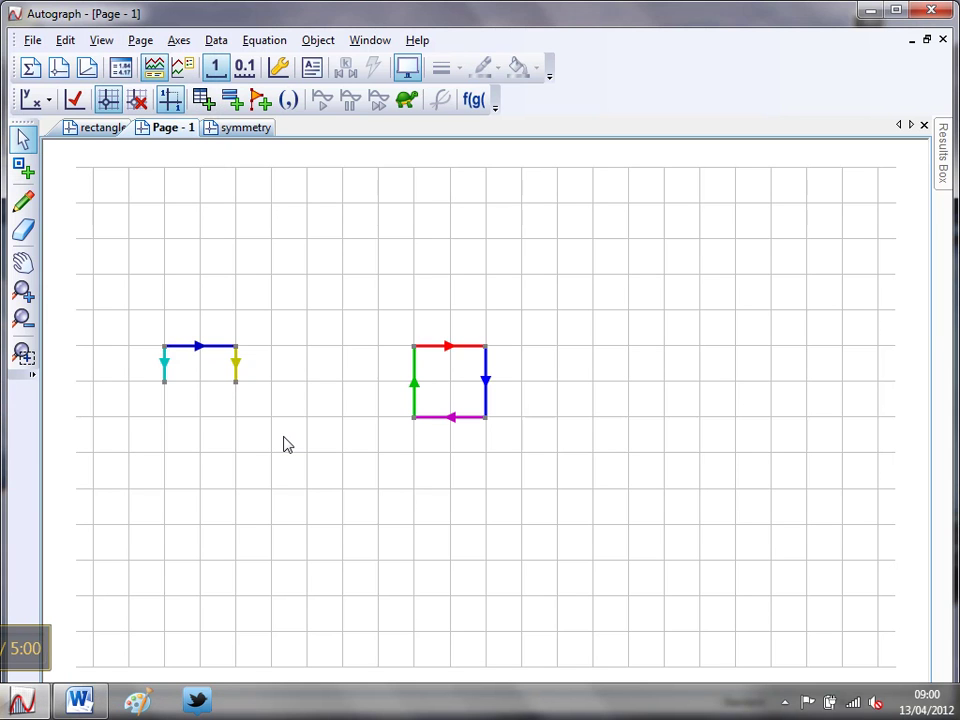
left_click(163, 381)
left_click(236, 382, "shift")
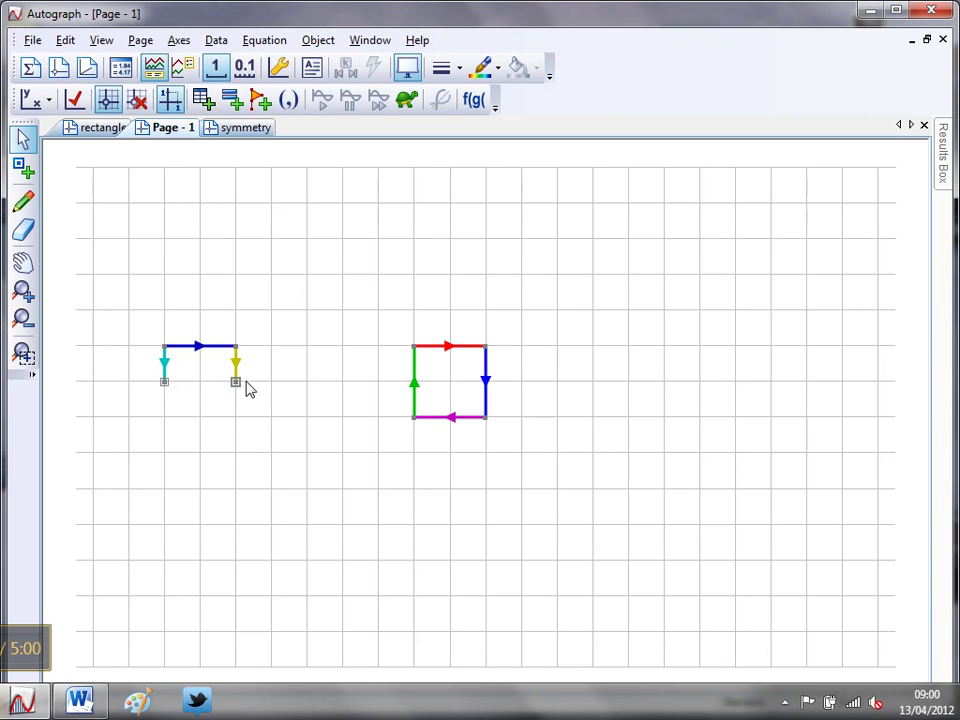
right_click(318, 267)
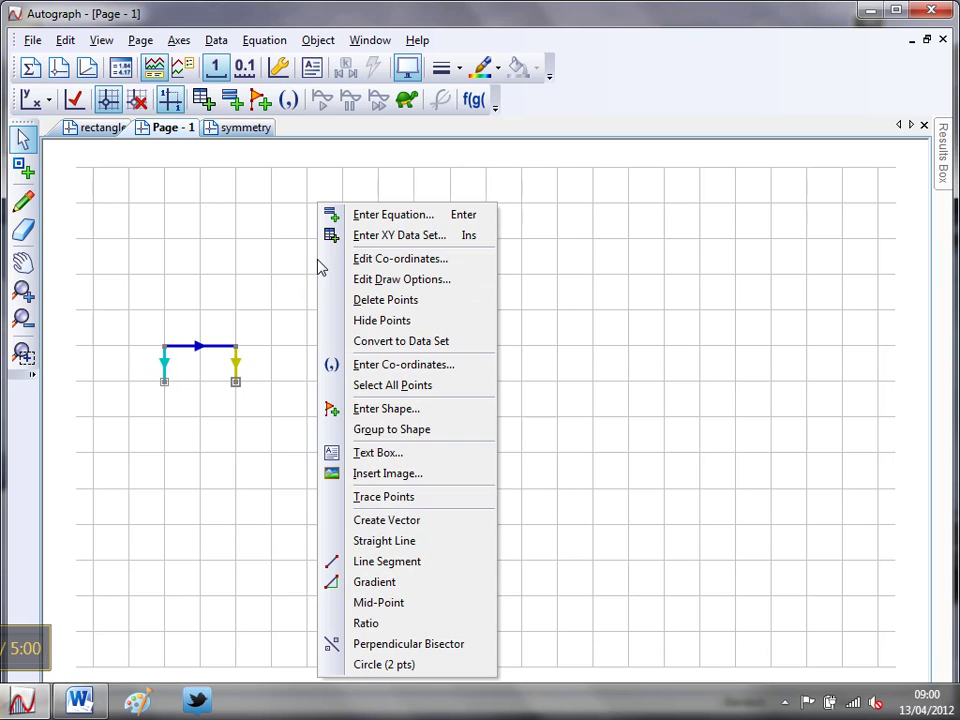
left_click(428, 521)
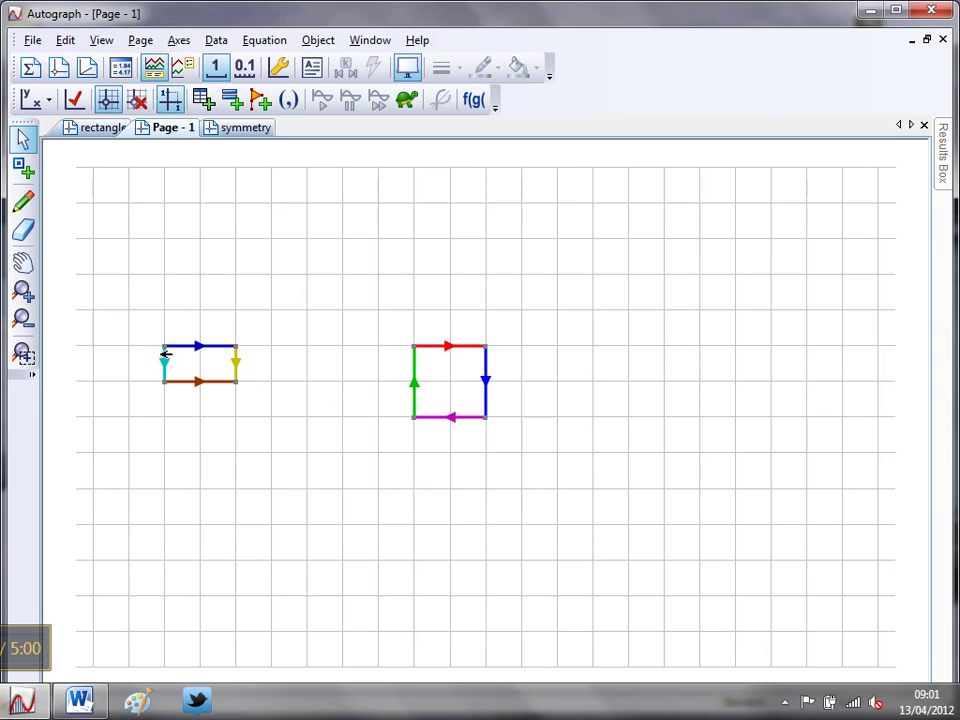
- Group the rectangle's corner points into a filled blue shape
left_click(160, 347)
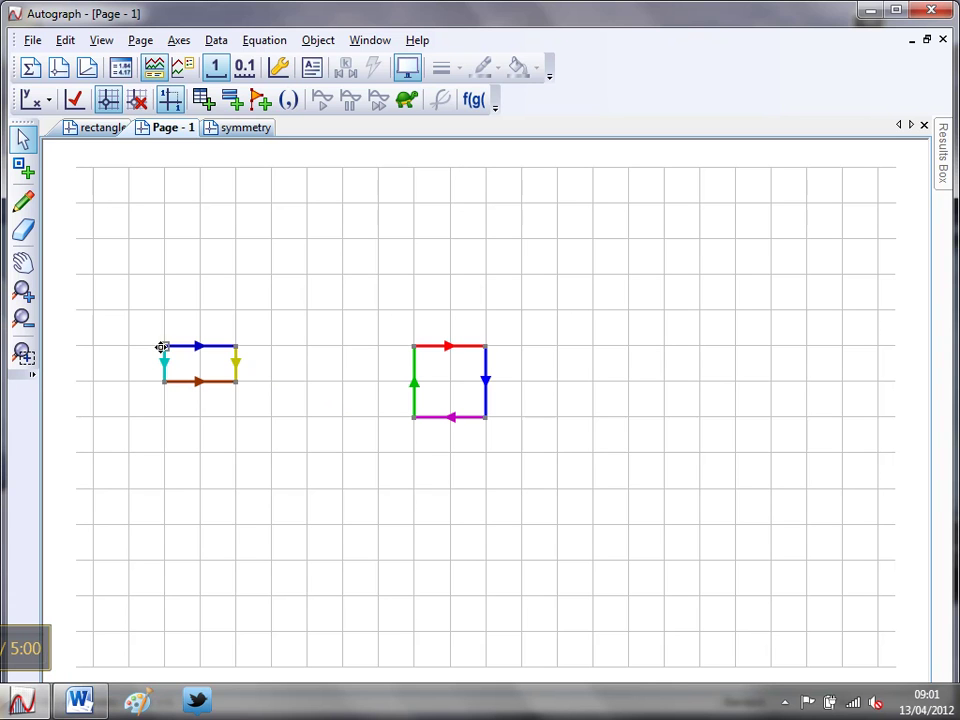
left_click(237, 380)
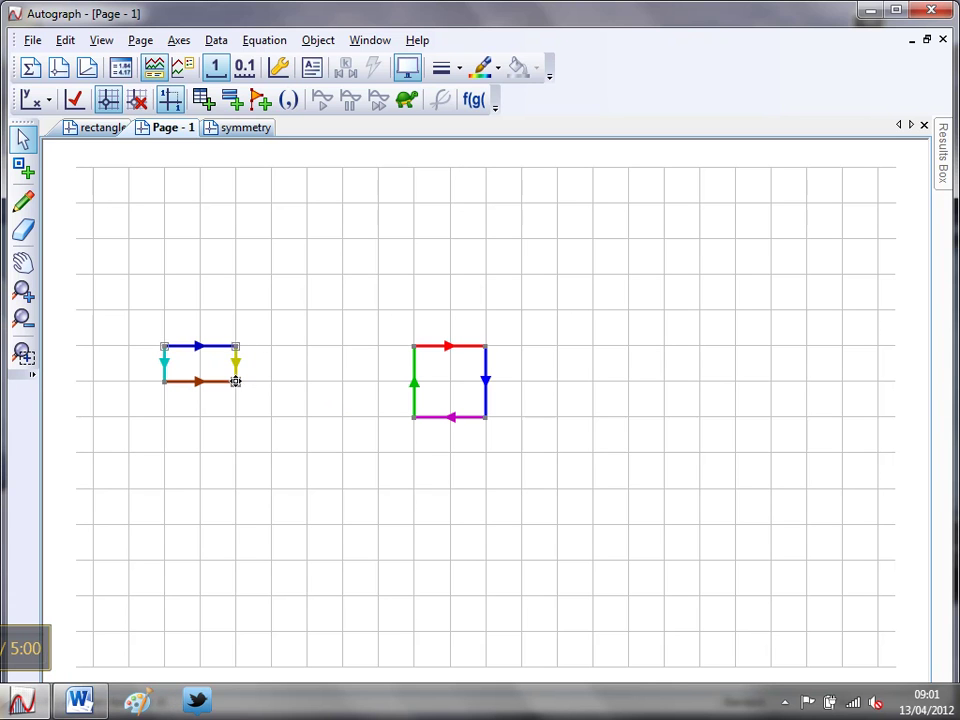
left_click(163, 381)
right_click(227, 226)
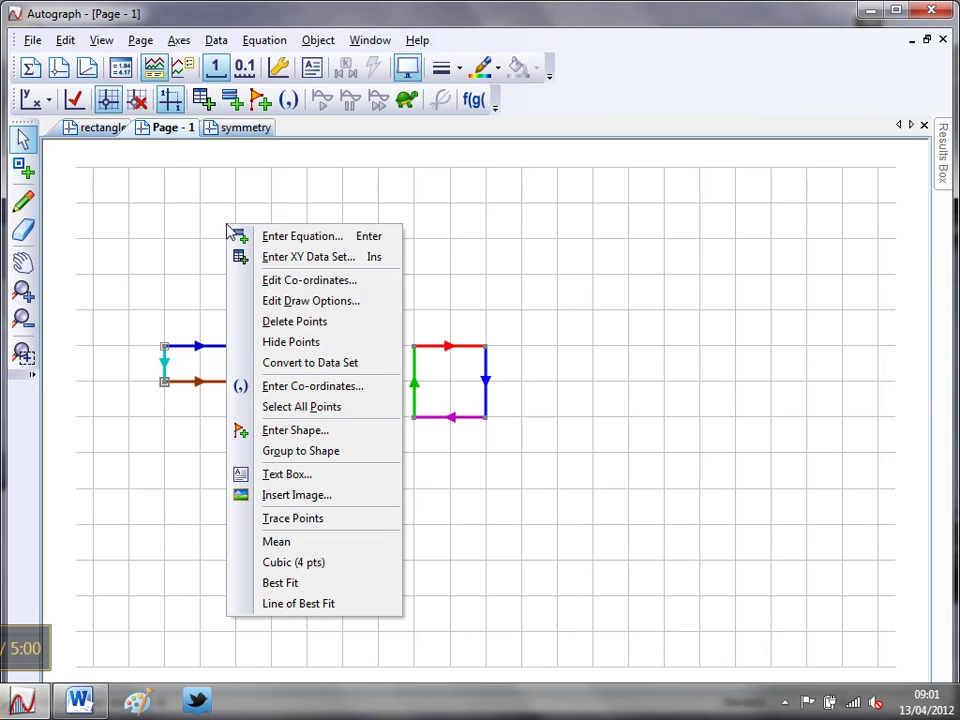
left_click(306, 452)
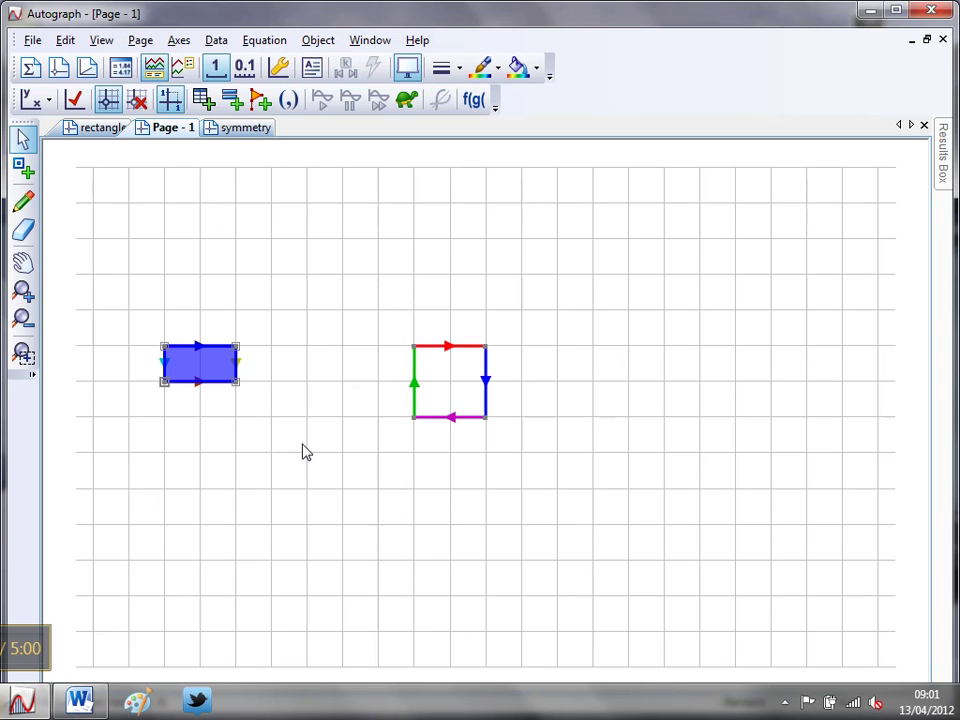
left_click(294, 540)
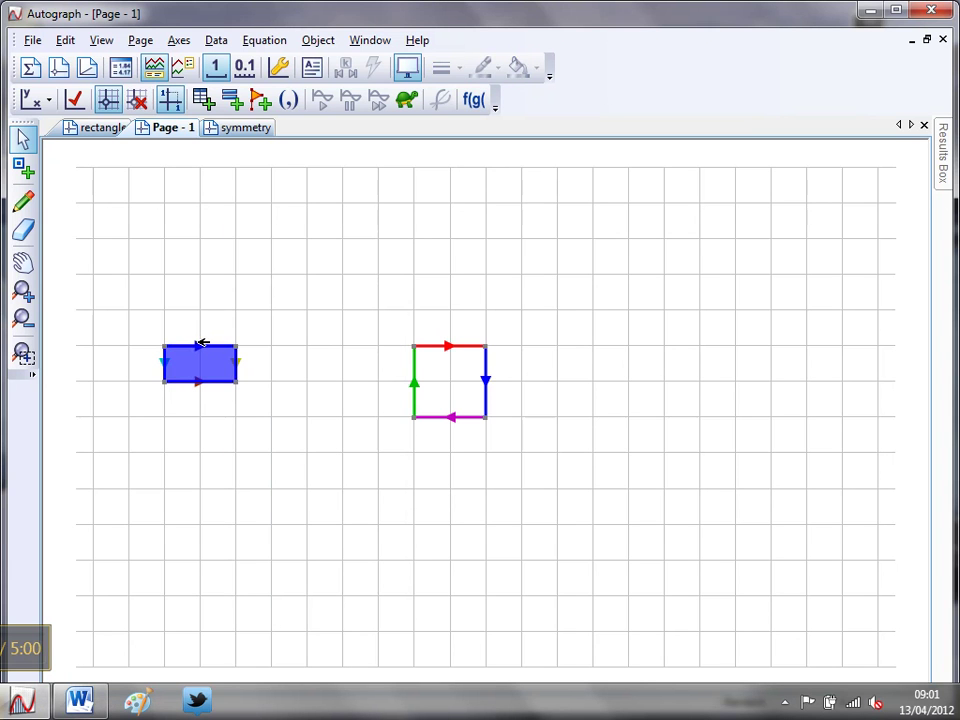
- Hide the vector arrows around the blue shape
left_click(201, 343)
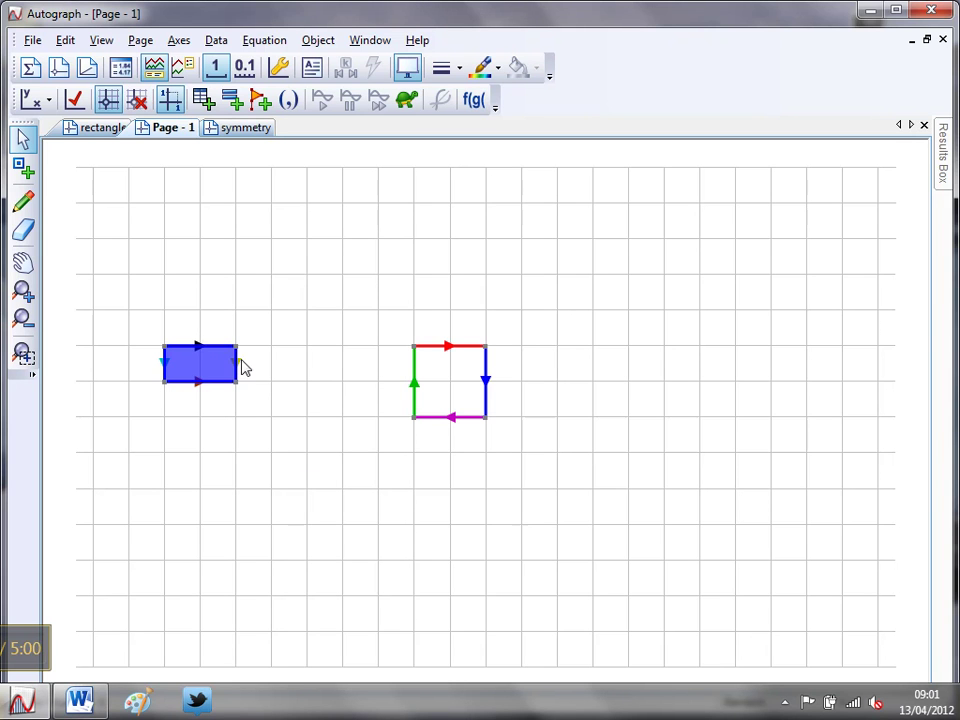
left_click(243, 362)
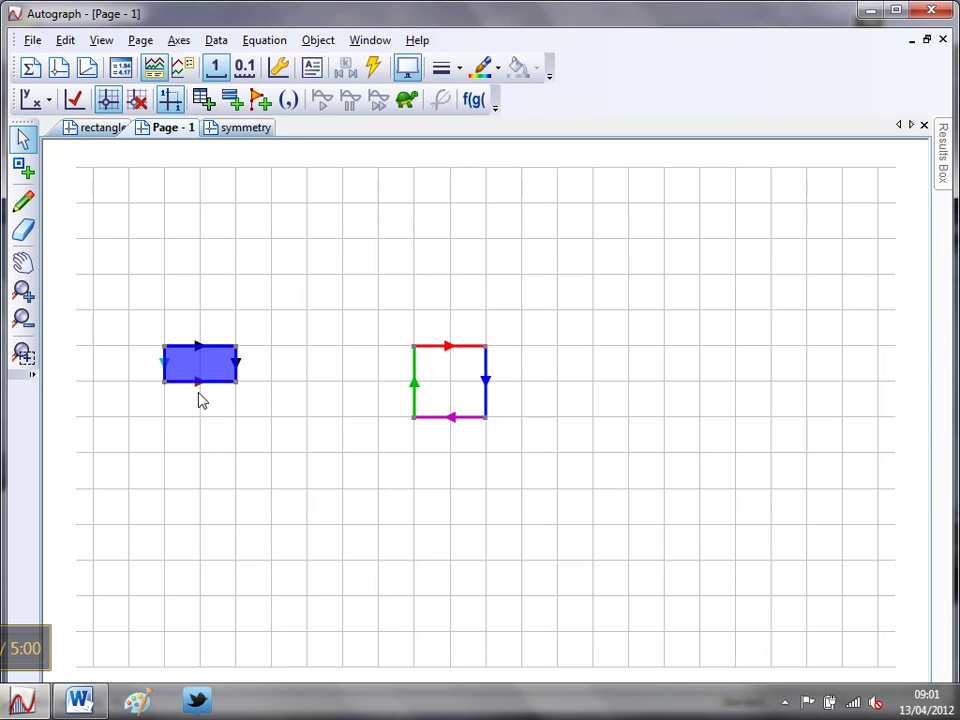
left_click(201, 383)
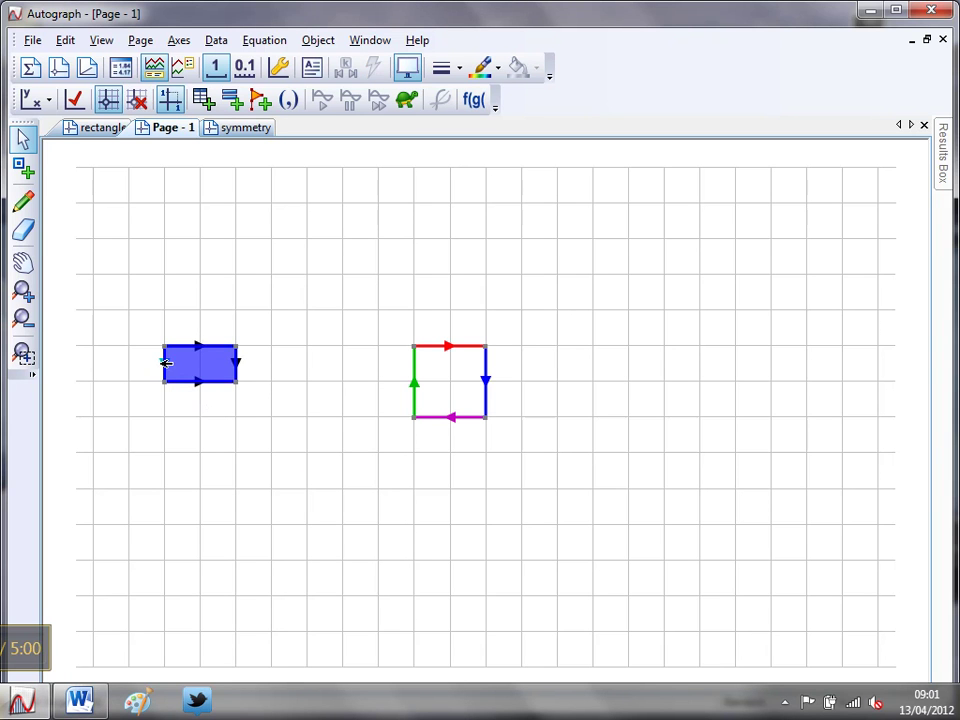
left_click(166, 363)
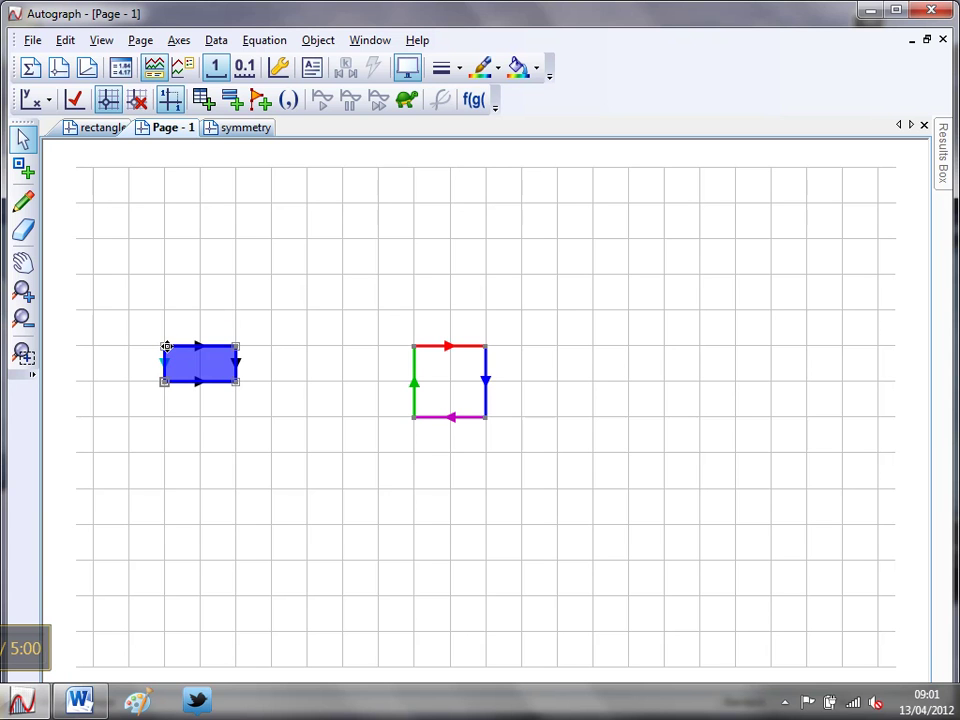
left_click(166, 347)
right_click(166, 274)
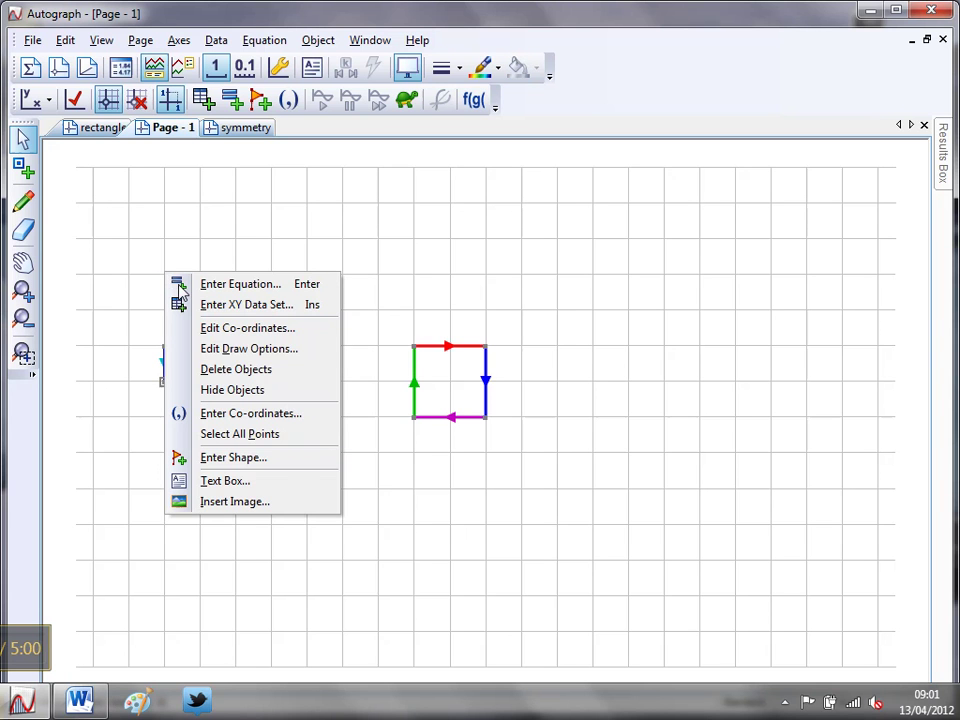
left_click(230, 390)
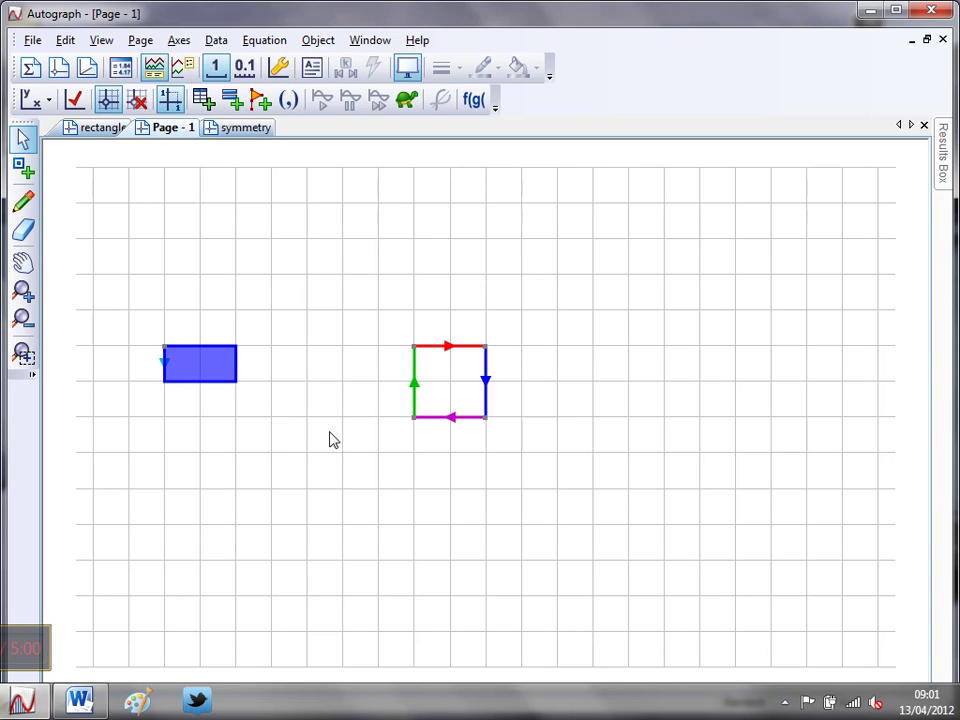
- Draw a horizontal line through a new point level with the rectangle's base
left_click(23, 168)
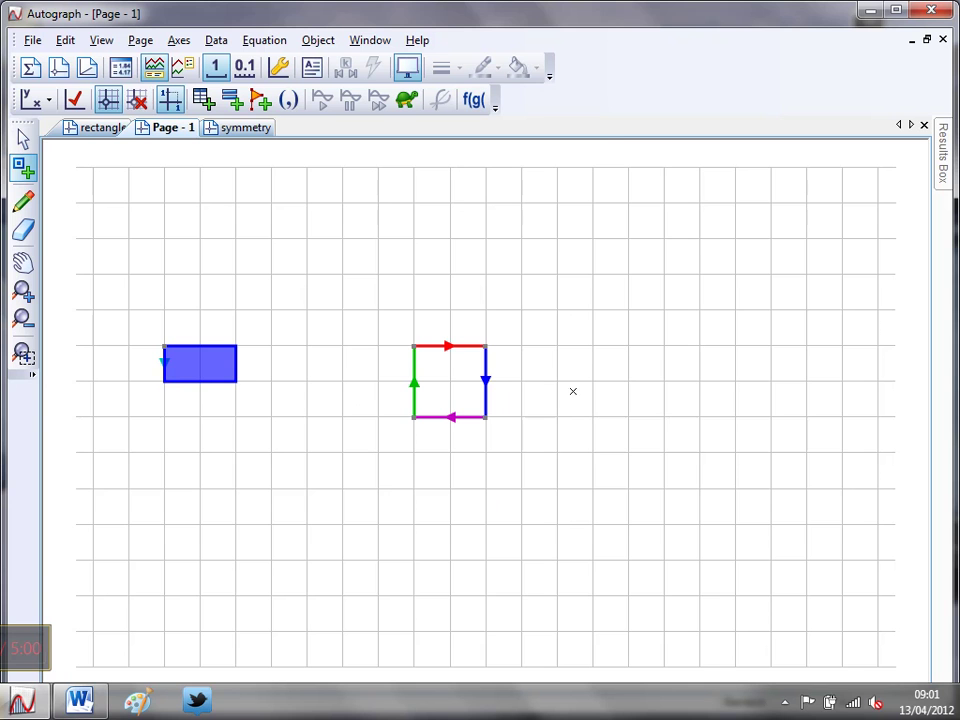
left_click(593, 381)
right_click(592, 383)
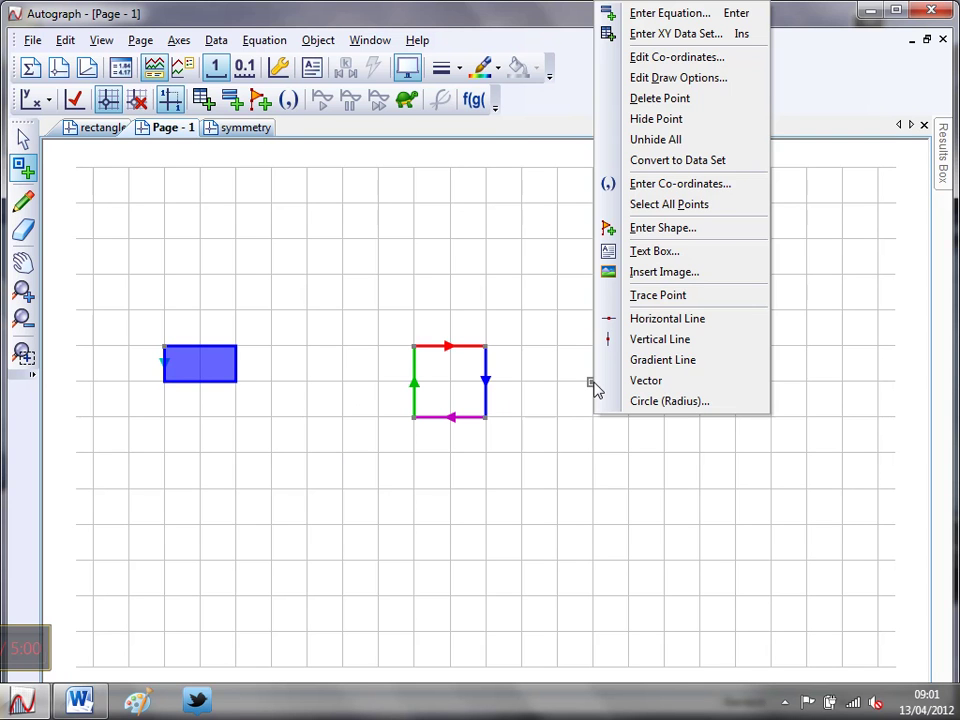
left_click(612, 319)
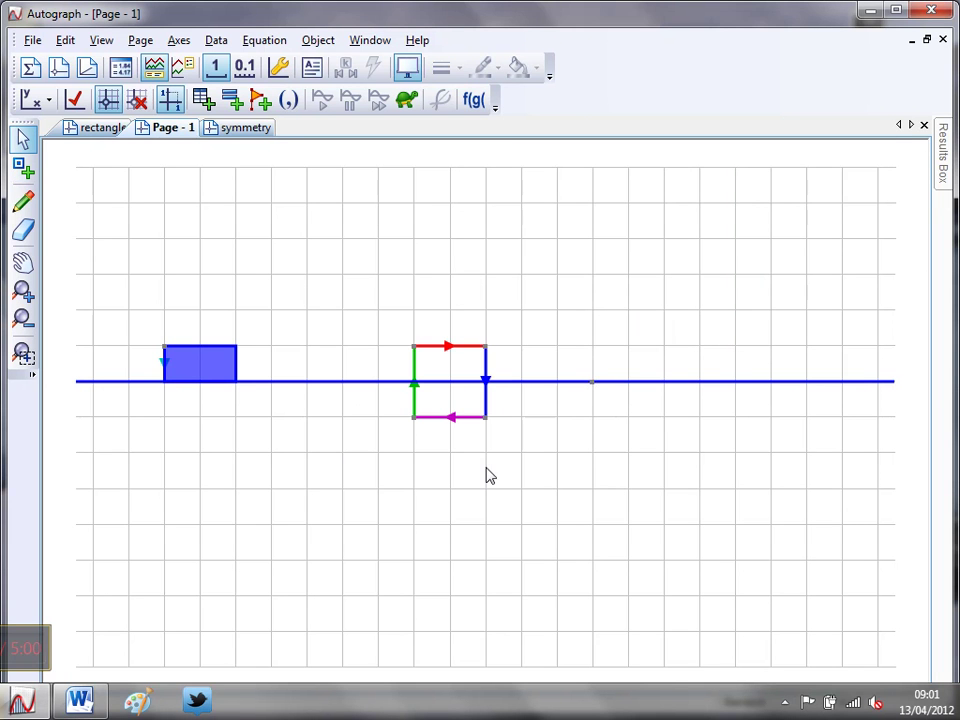
- Reflect the blue rectangle in the horizontal line to get a green copy below
left_click(212, 359)
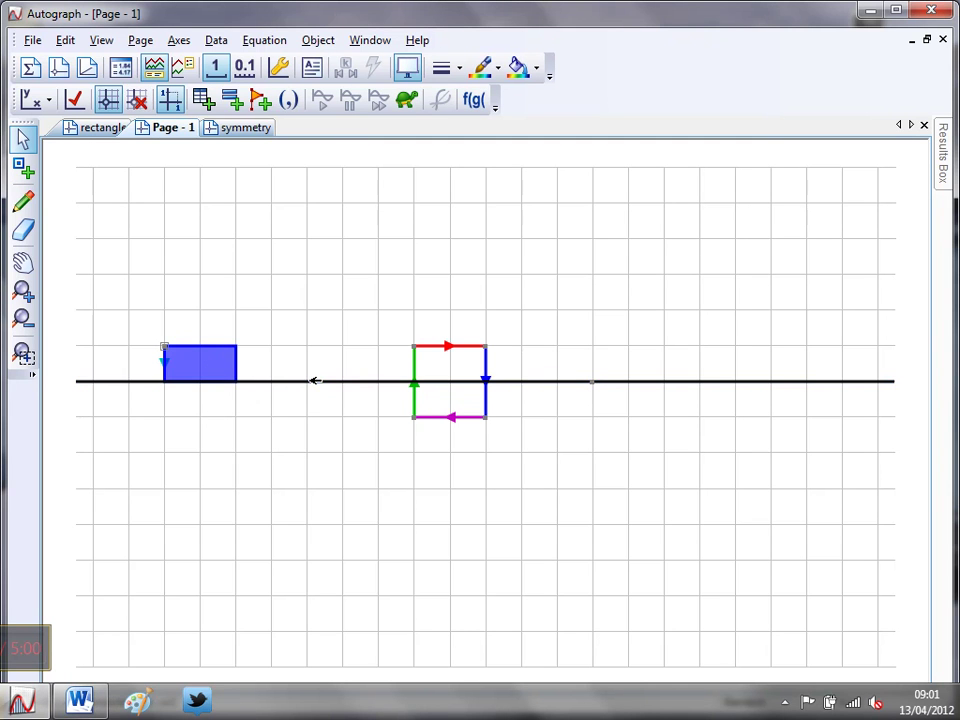
right_click(313, 386)
left_click(358, 367)
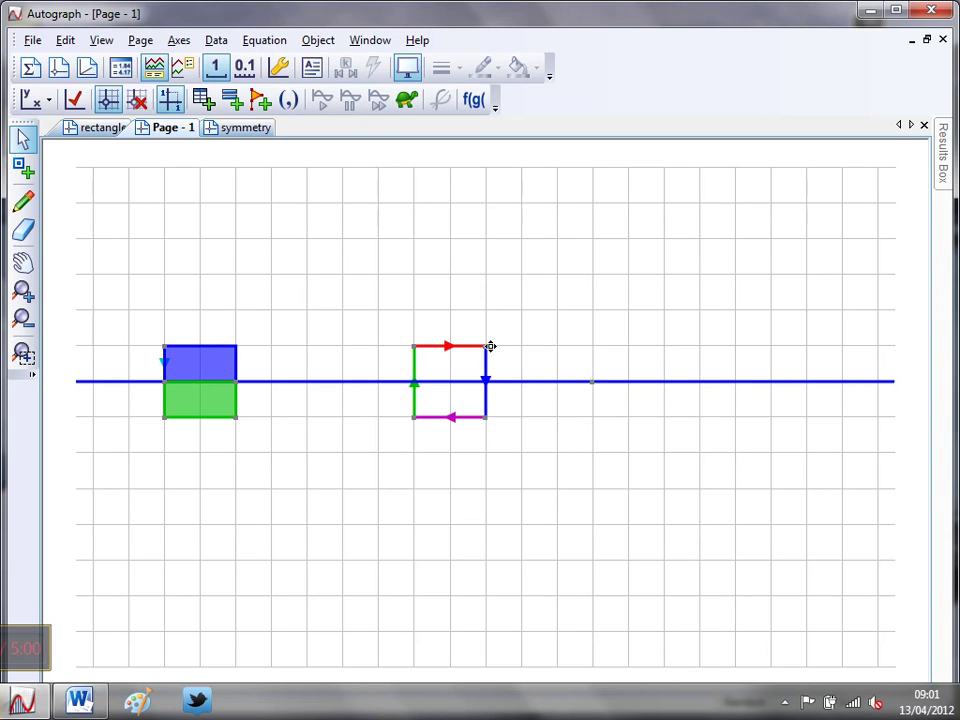
- Pull the square's top-right corner right and top-left corner left into a trapezium
left_click_drag(486, 349, 521, 346)
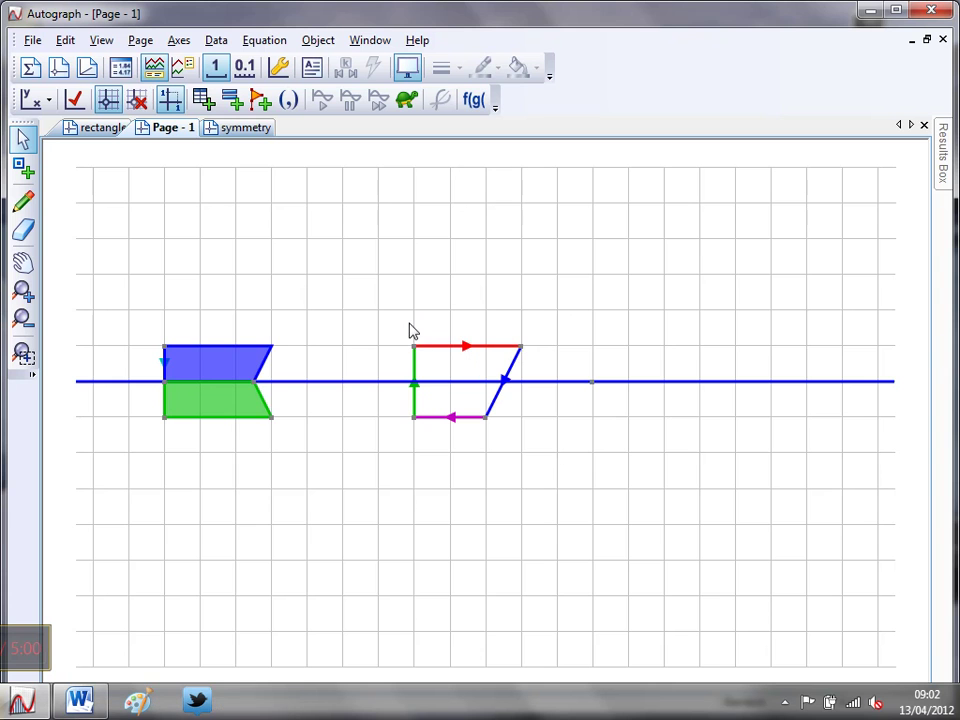
left_click_drag(413, 344, 378, 346)
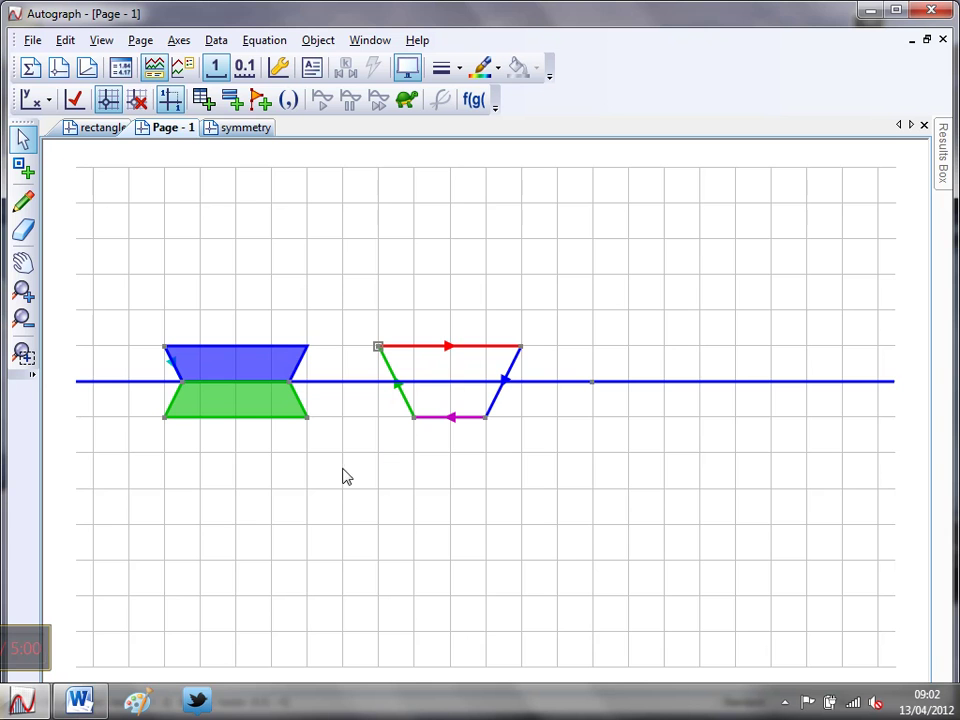
- On the symmetry page, raise the blue square's top-left corner and pull the green shape's corner down
left_click(225, 133)
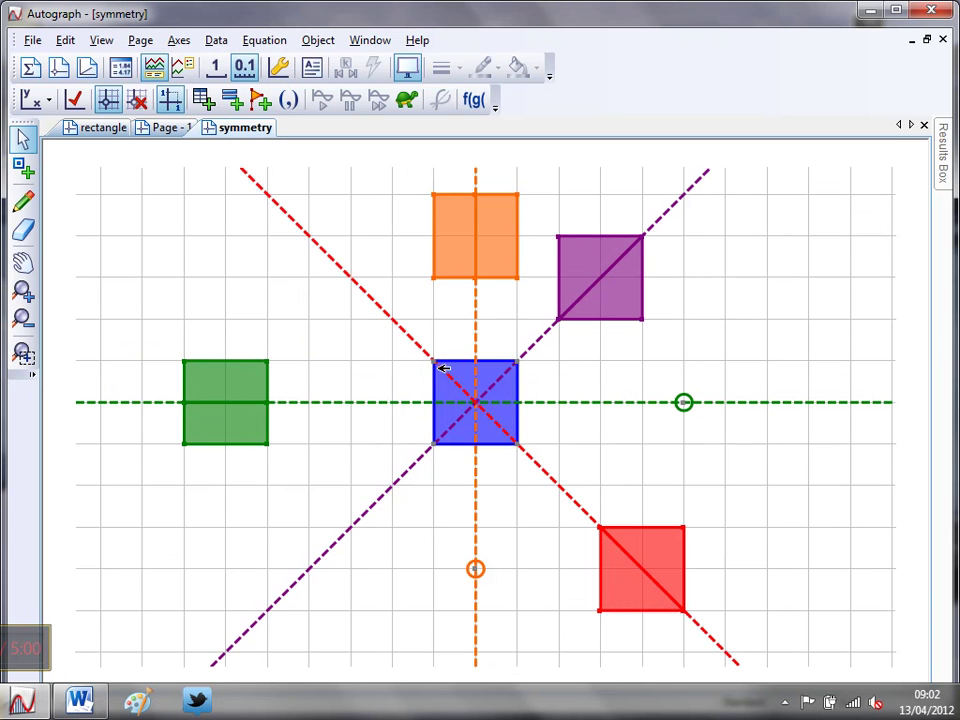
left_click_drag(434, 362, 432, 319)
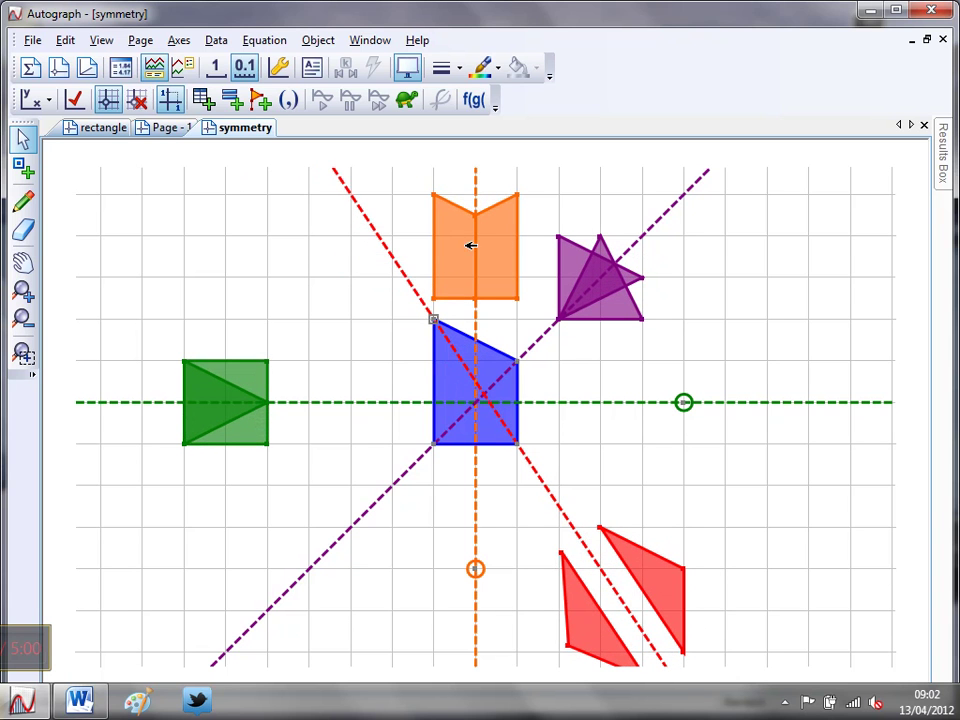
left_click(411, 221)
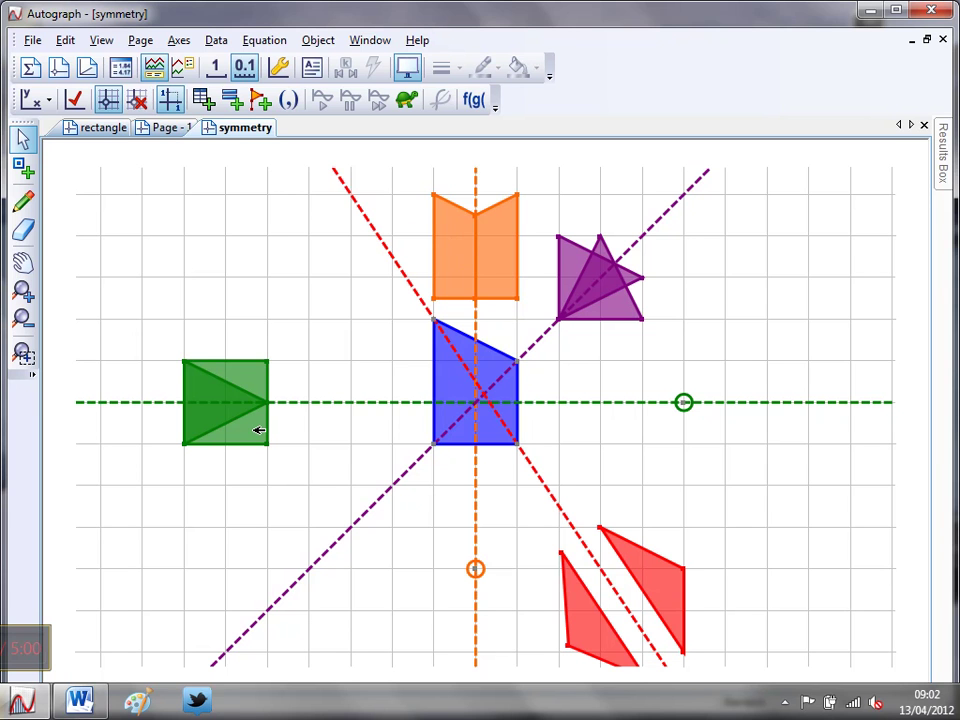
left_click_drag(257, 431, 257, 391)
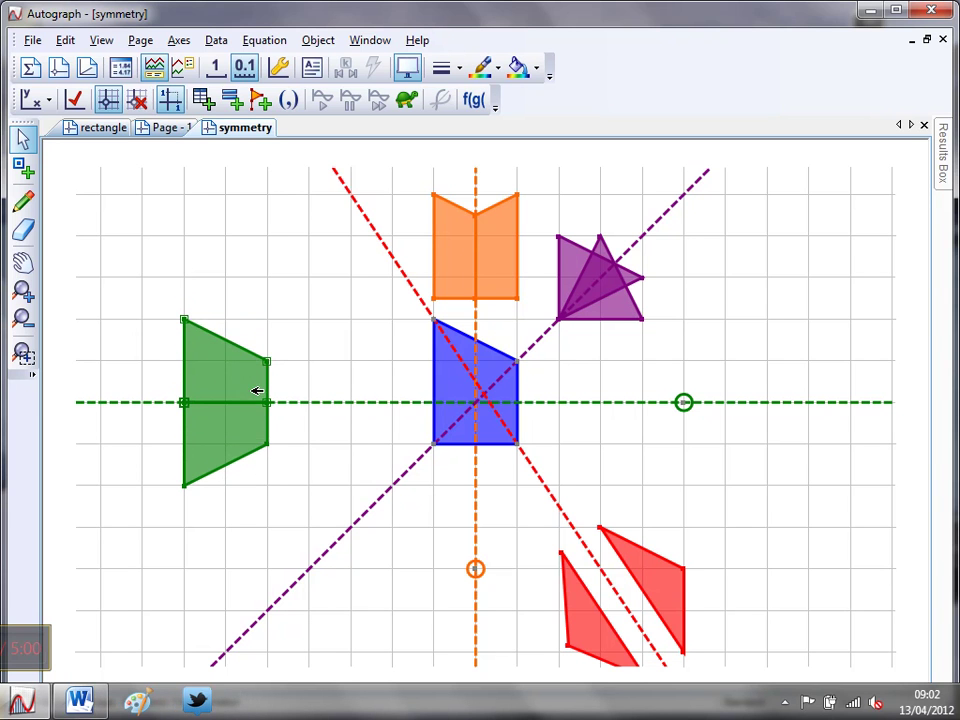